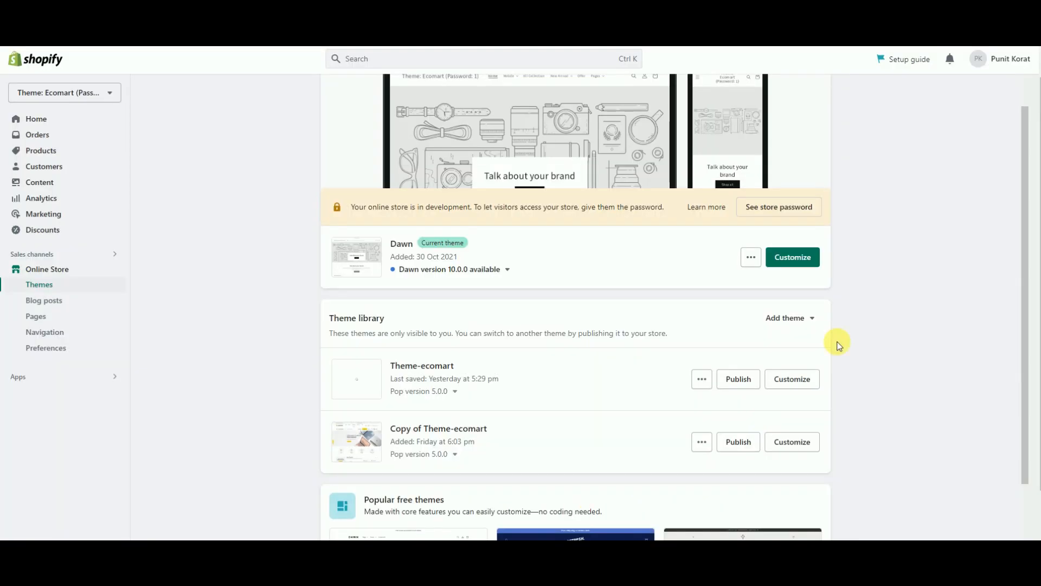
Step: Start a theme zip upload and browse to "new folder" in Downloads by searching for "new"
{"action": "left_click", "coordinate": [806, 328]}
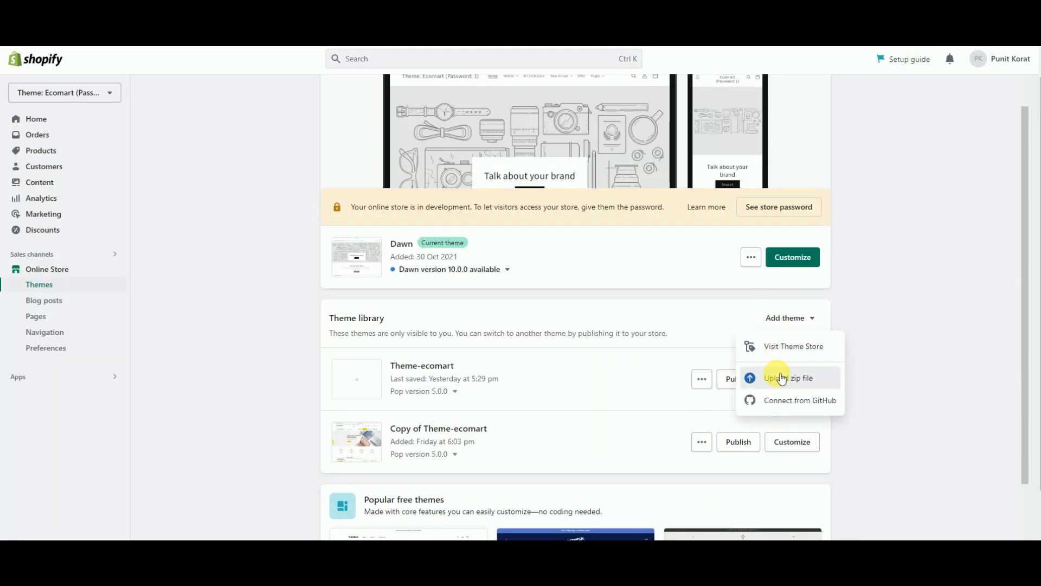
{"action": "left_click", "coordinate": [779, 374]}
{"action": "left_click", "coordinate": [523, 325]}
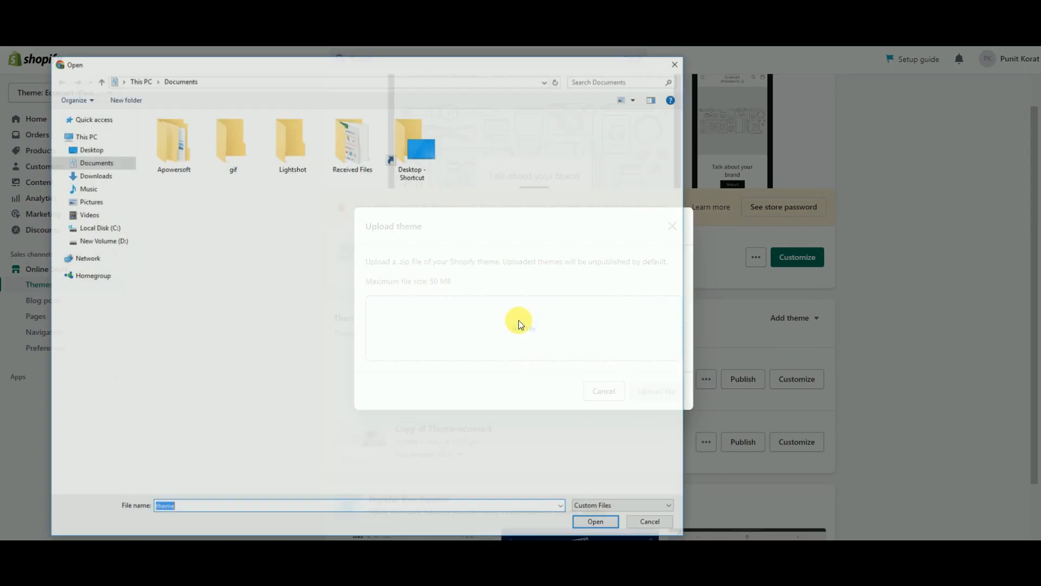
{"action": "left_click", "coordinate": [103, 177]}
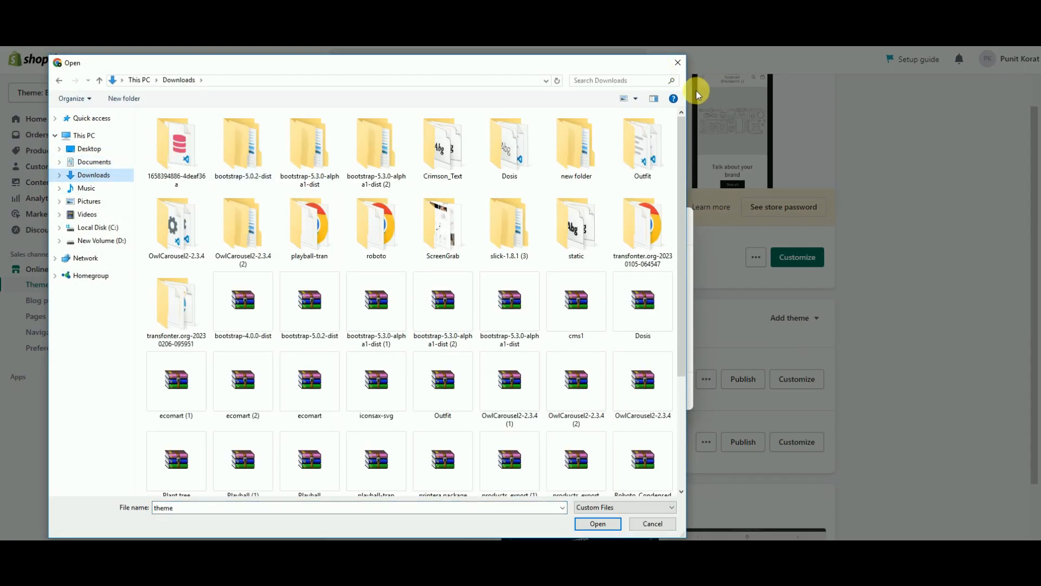
{"action": "left_click", "coordinate": [624, 82]}
{"action": "left_click", "coordinate": [609, 96]}
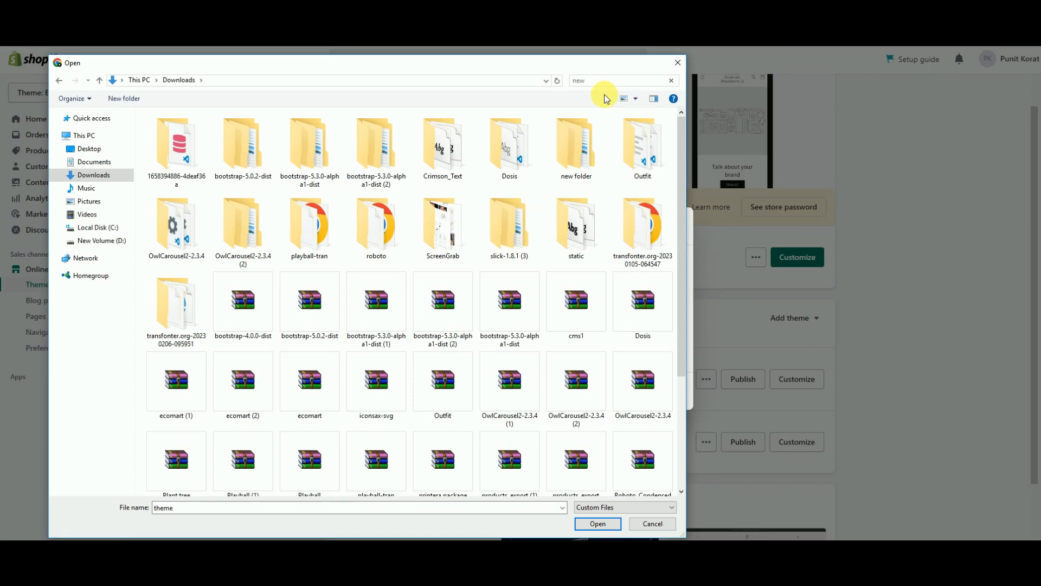
{"action": "left_click", "coordinate": [234, 144]}
{"action": "double_click", "coordinate": [234, 144]}
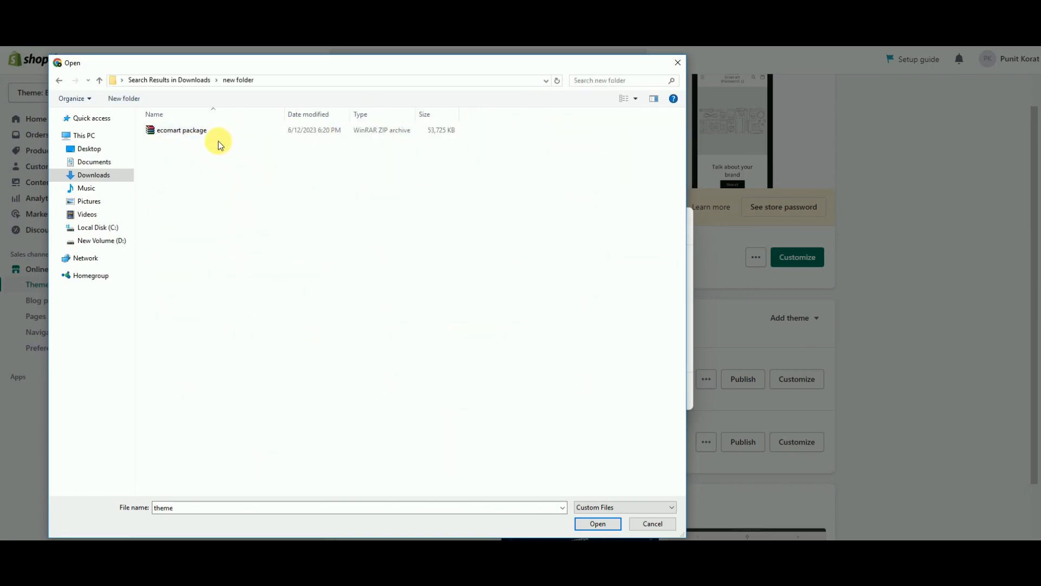
Step: Extract the "ecomart package" archive into its current folder
{"action": "left_click", "coordinate": [189, 134]}
{"action": "right_click", "coordinate": [187, 131]}
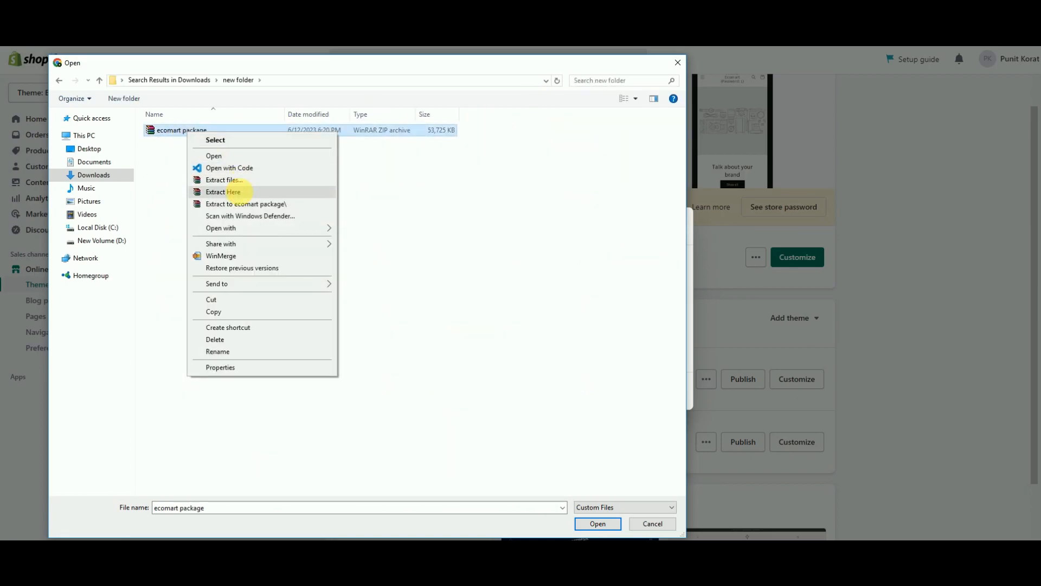
{"action": "left_click", "coordinate": [241, 192]}
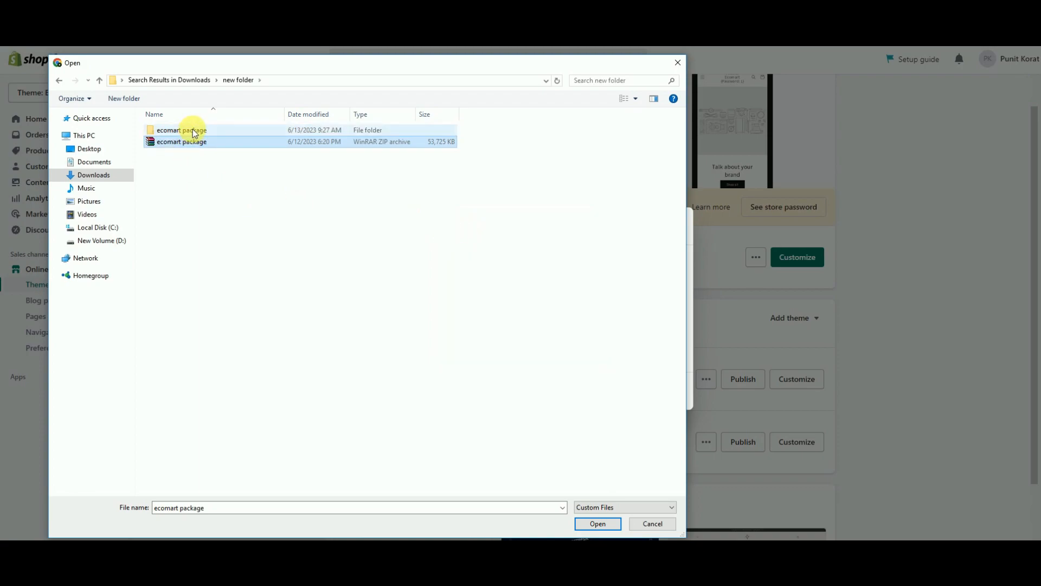
Step: Open the extracted "ecomart package" folder and extract the "theme" archive in place
{"action": "double_click", "coordinate": [192, 130]}
{"action": "left_click", "coordinate": [188, 154]}
{"action": "right_click", "coordinate": [188, 154]}
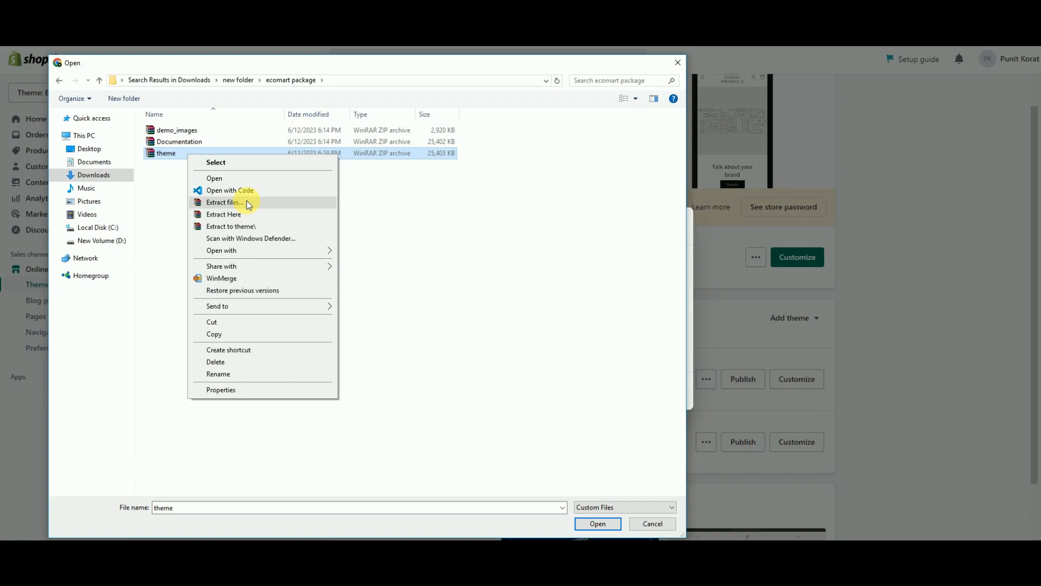
{"action": "left_click", "coordinate": [254, 213]}
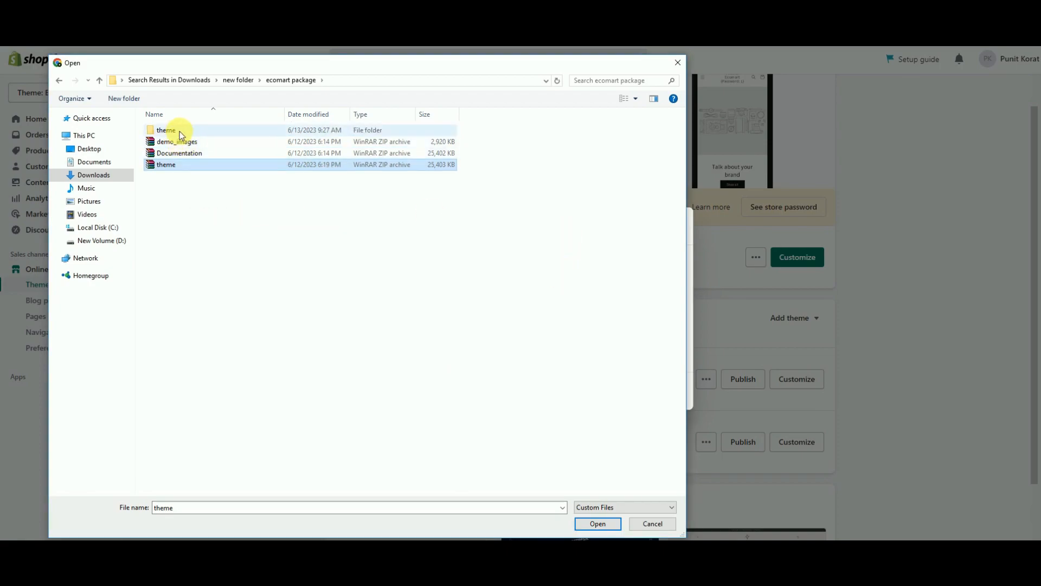
Step: Choose the "ecomart-theme" zip inside the extracted theme folder and upload it as a theme
{"action": "double_click", "coordinate": [181, 131]}
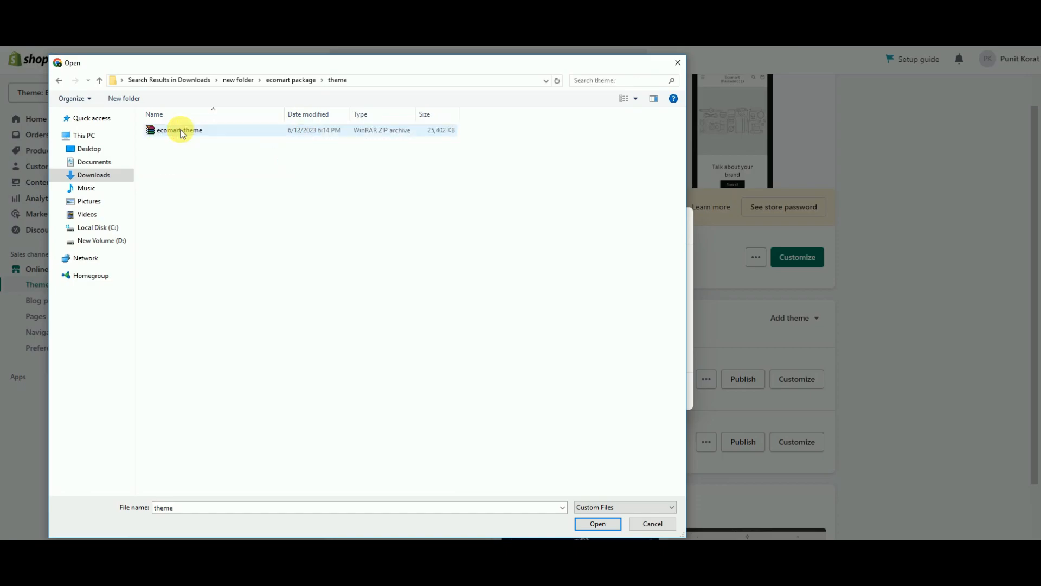
{"action": "left_click", "coordinate": [182, 133]}
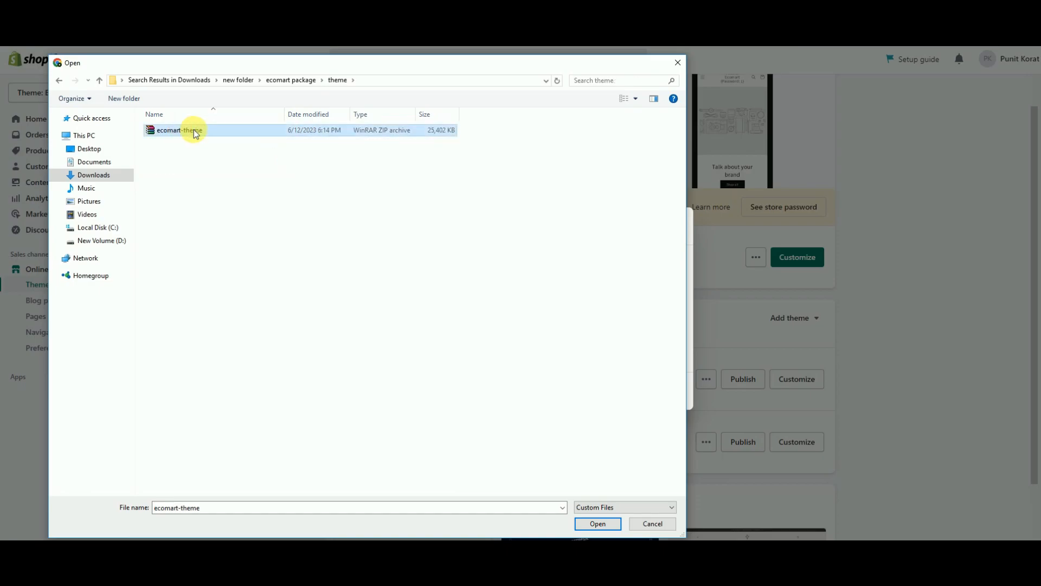
{"action": "left_click", "coordinate": [598, 523]}
{"action": "left_click", "coordinate": [649, 392]}
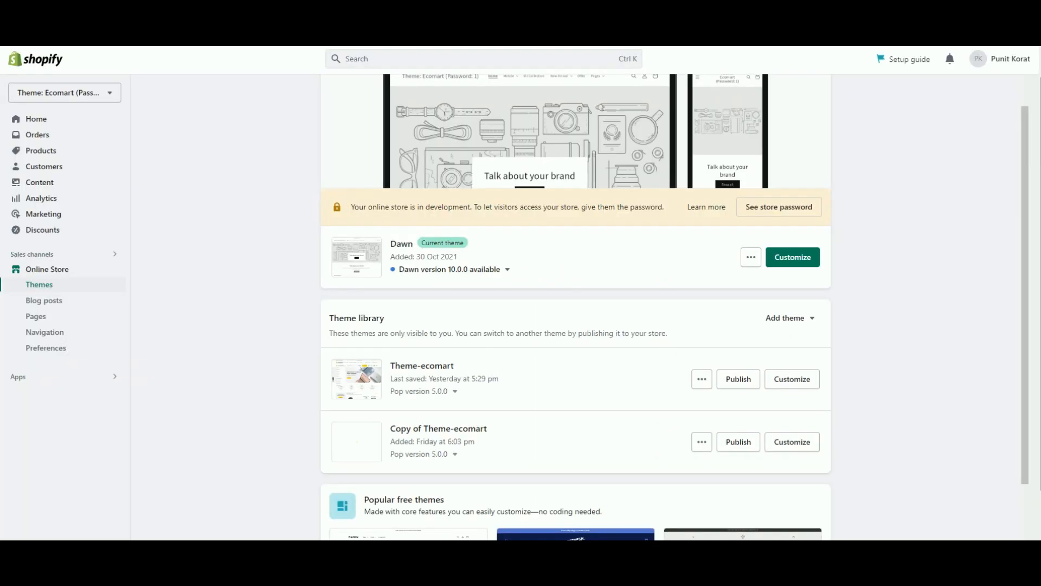
Step: Publish Theme-ecomart as the store's current theme and open it for customizing
{"action": "left_click", "coordinate": [731, 376]}
{"action": "left_click", "coordinate": [663, 384]}
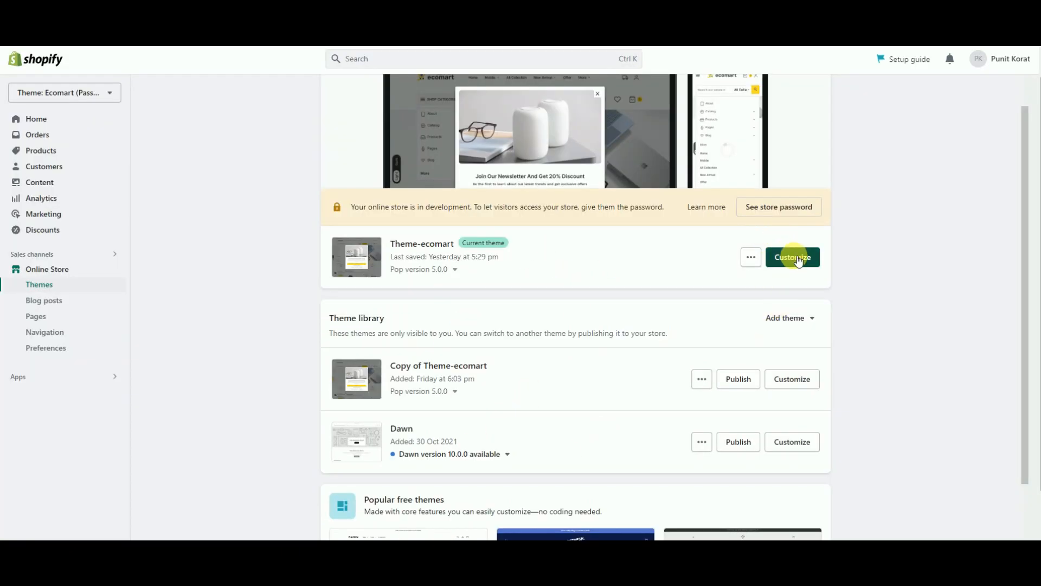
{"action": "left_click", "coordinate": [796, 258]}
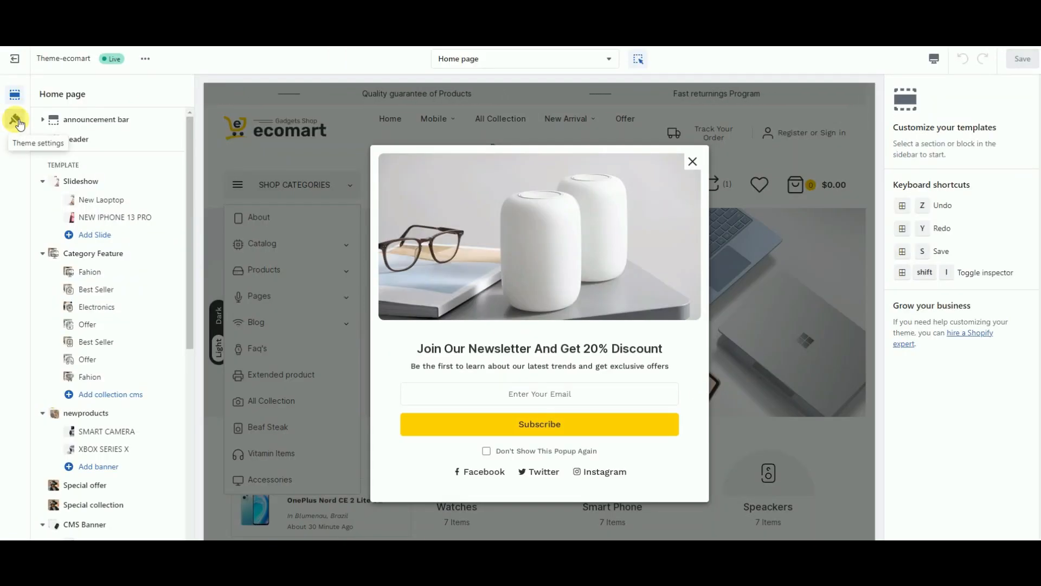
Step: Dismiss the newsletter popup in the store preview and examine the Pre-loader options in the theme settings
{"action": "left_click", "coordinate": [16, 120]}
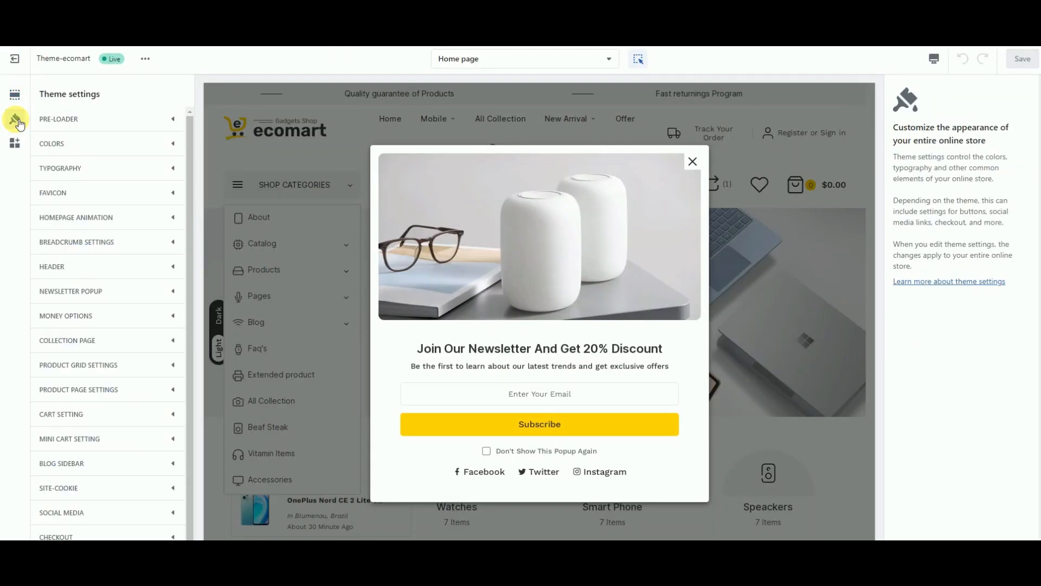
{"action": "left_click", "coordinate": [693, 161]}
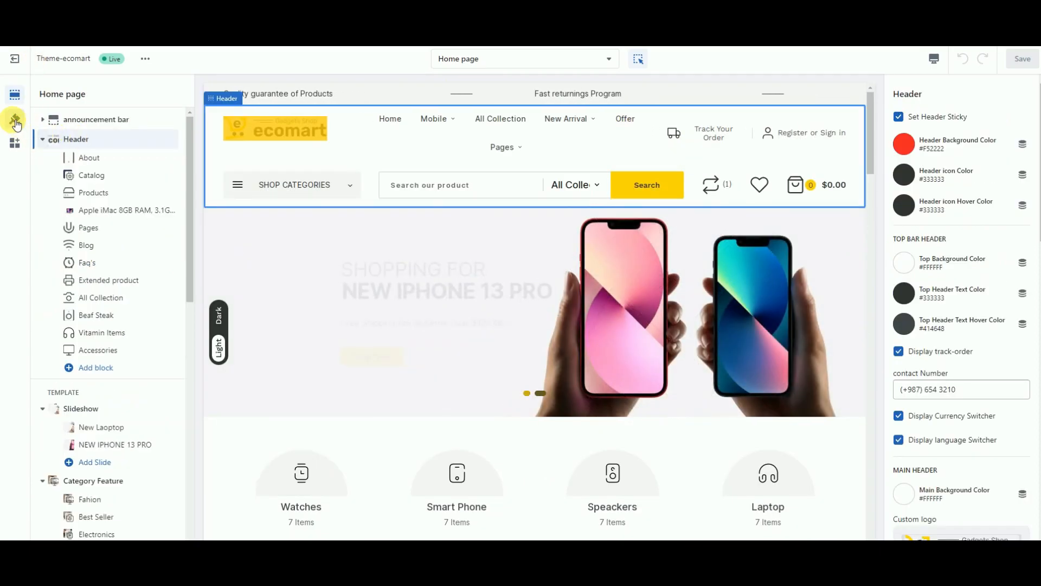
{"action": "left_click", "coordinate": [15, 120]}
{"action": "left_click", "coordinate": [121, 120]}
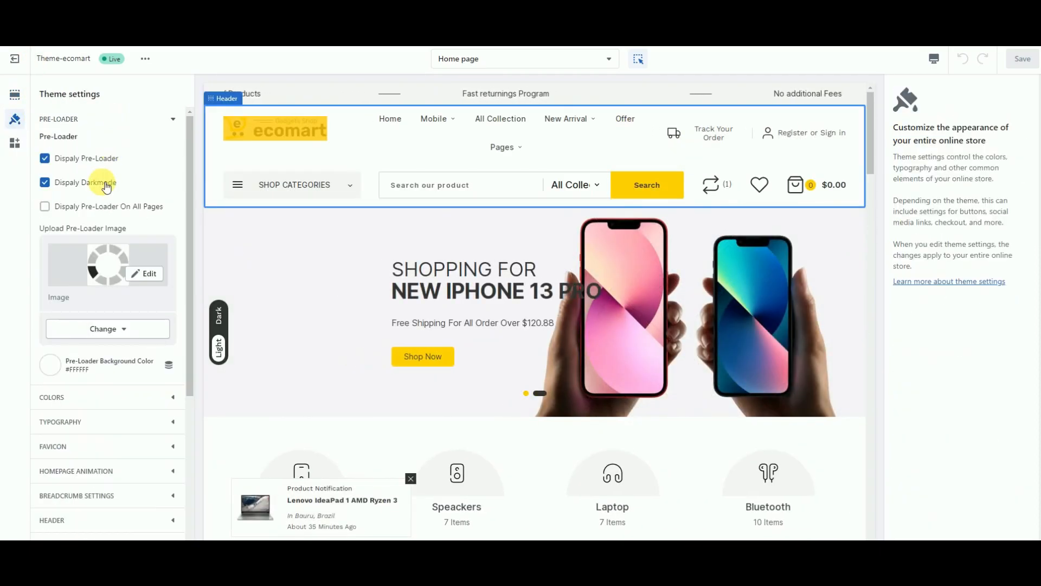
{"action": "left_click", "coordinate": [173, 118]}
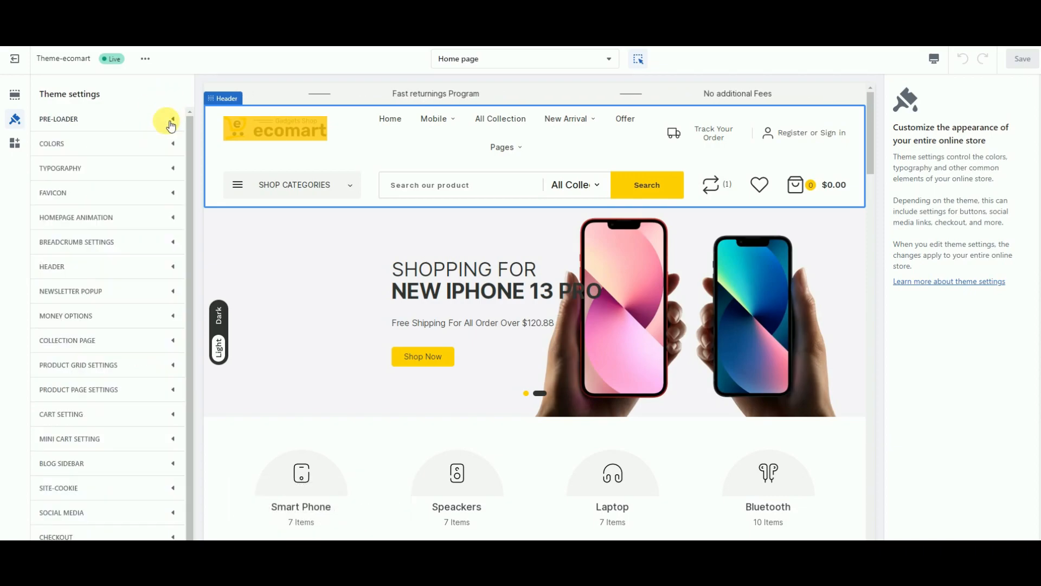
Step: Examine the Colors and Typography options in the theme settings
{"action": "left_click", "coordinate": [150, 146]}
{"action": "scroll", "coordinate": [136, 244], "scroll_direction": "down", "scroll_amount": 8}
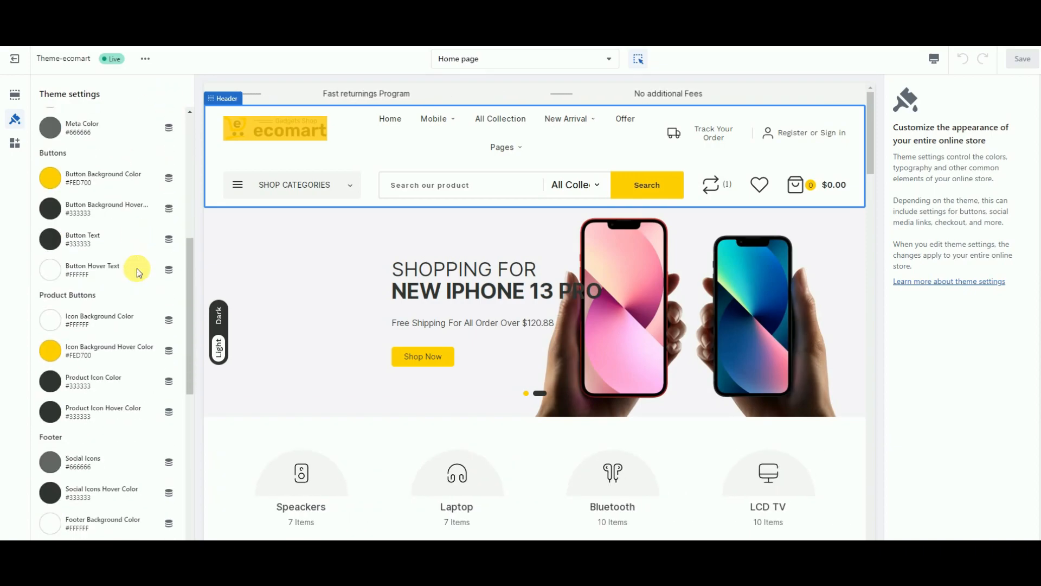
{"action": "scroll", "coordinate": [135, 272], "scroll_direction": "up", "scroll_amount": 8}
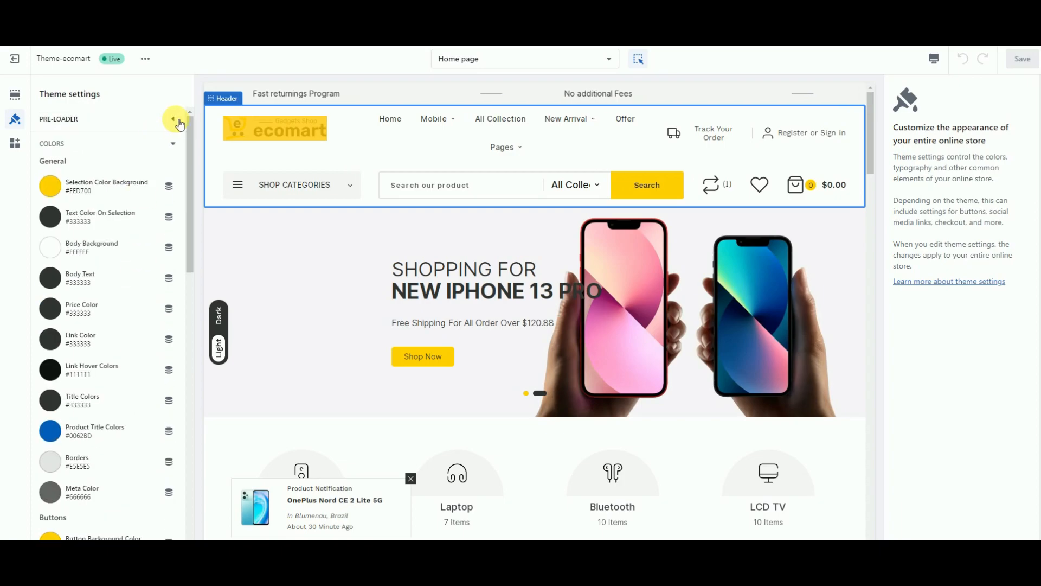
{"action": "left_click", "coordinate": [174, 144]}
{"action": "left_click", "coordinate": [133, 169]}
{"action": "scroll", "coordinate": [116, 265], "scroll_direction": "down", "scroll_amount": 3}
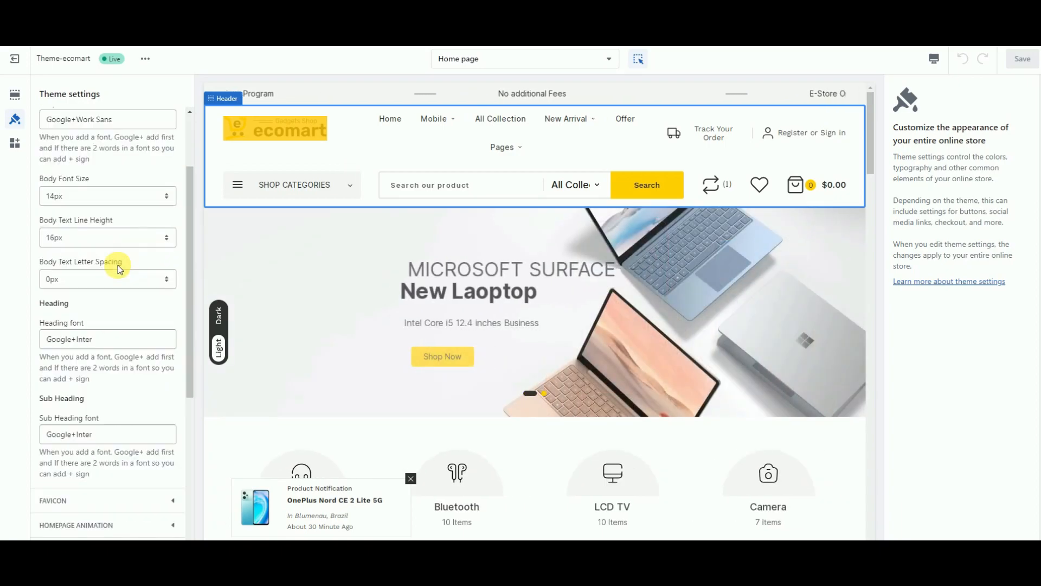
{"action": "scroll", "coordinate": [119, 263], "scroll_direction": "up", "scroll_amount": 3}
{"action": "left_click", "coordinate": [166, 167]}
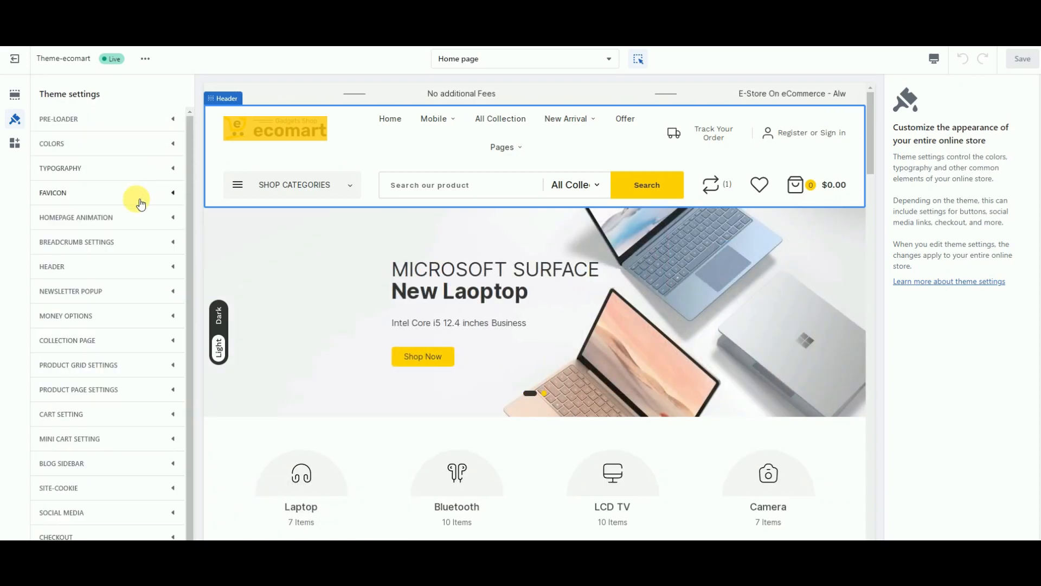
Step: Examine the Favicon and Header options in the theme settings
{"action": "left_click", "coordinate": [145, 196]}
{"action": "scroll", "coordinate": [133, 269], "scroll_direction": "down", "scroll_amount": 3}
{"action": "scroll", "coordinate": [133, 268], "scroll_direction": "up", "scroll_amount": 3}
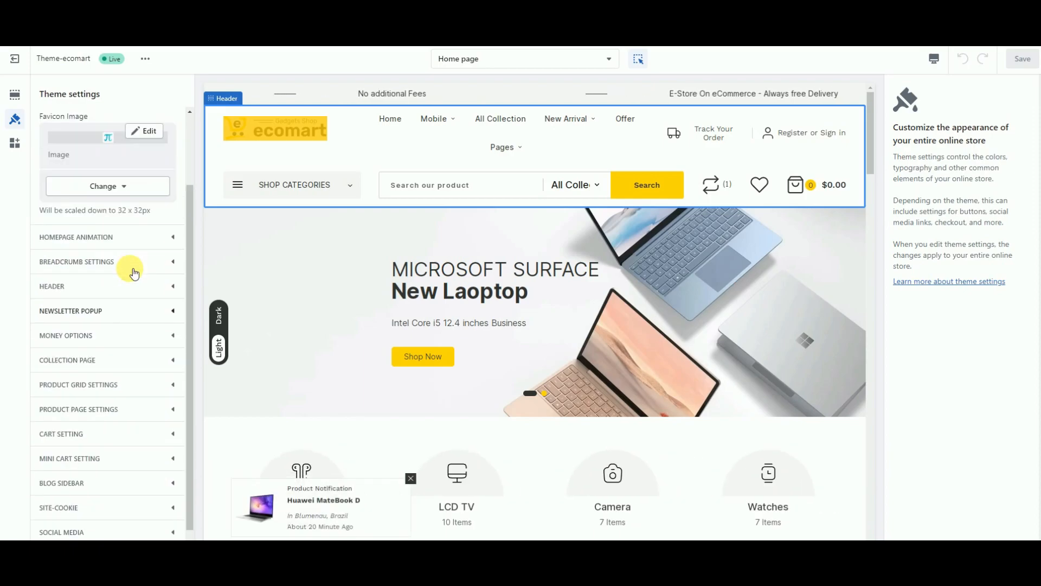
{"action": "left_click", "coordinate": [156, 192]}
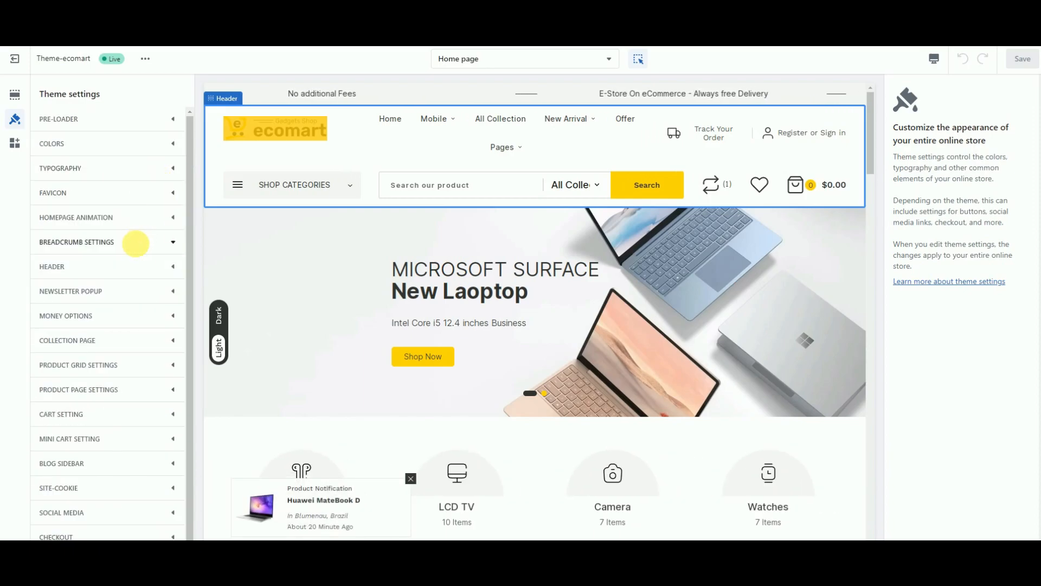
{"action": "left_click", "coordinate": [137, 268]}
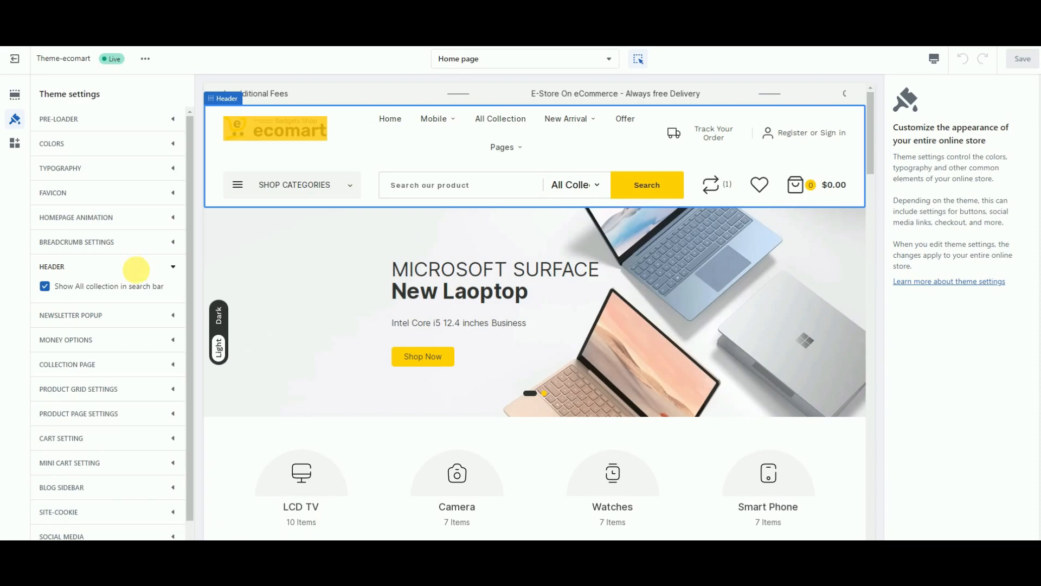
{"action": "left_click", "coordinate": [147, 268]}
Step: Examine the Newsletter Popup options in the theme settings
{"action": "left_click", "coordinate": [145, 290]}
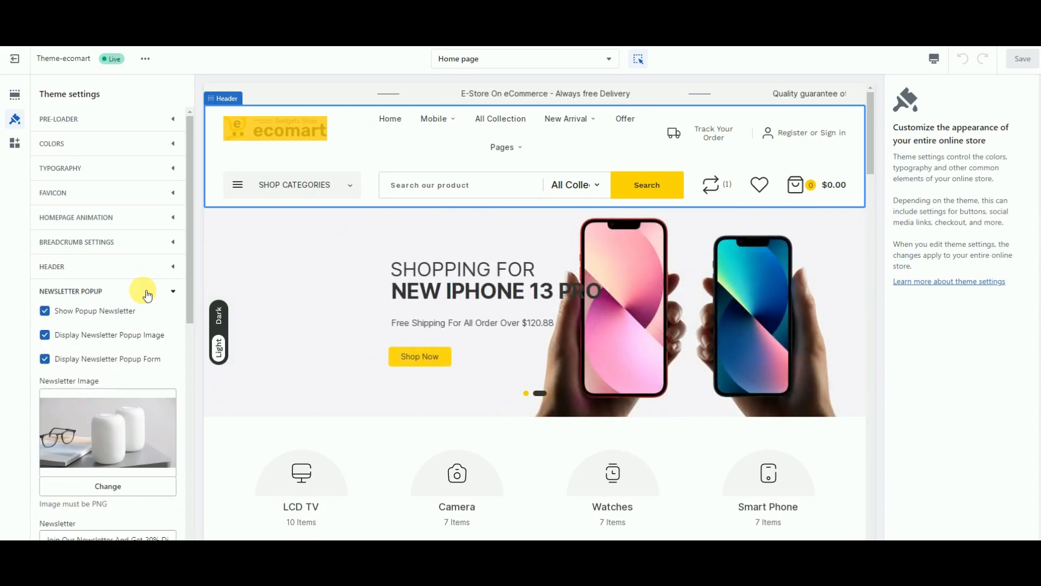
{"action": "scroll", "coordinate": [146, 295], "scroll_direction": "down", "scroll_amount": 3}
{"action": "scroll", "coordinate": [146, 297], "scroll_direction": "down", "scroll_amount": 2}
{"action": "scroll", "coordinate": [144, 291], "scroll_direction": "up", "scroll_amount": 6}
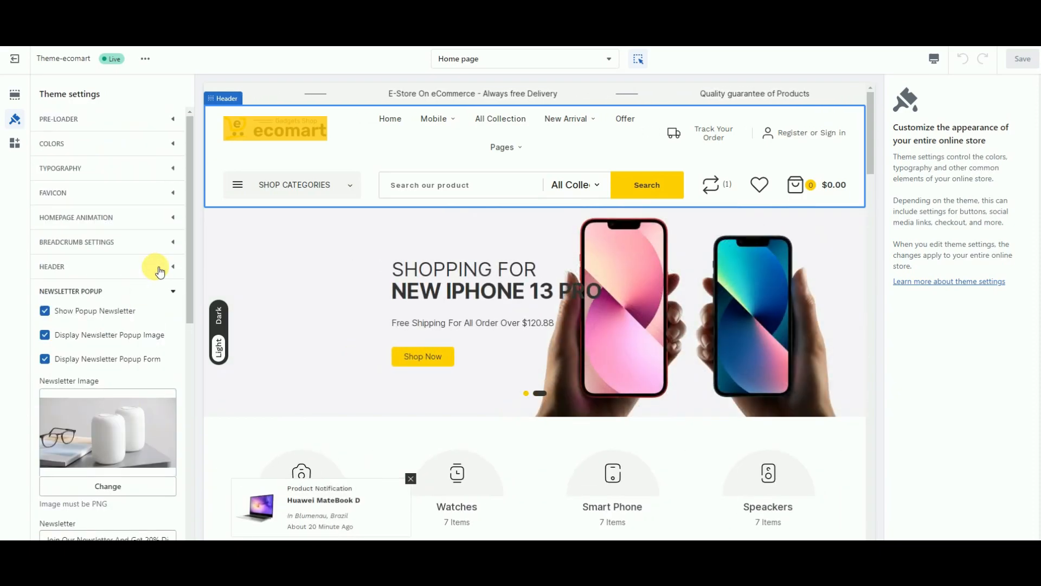
{"action": "left_click", "coordinate": [169, 290]}
Step: Look through the Site-Cookie, Mini Cart and Cart sections of the theme settings
{"action": "scroll", "coordinate": [130, 337], "scroll_direction": "down", "scroll_amount": 1}
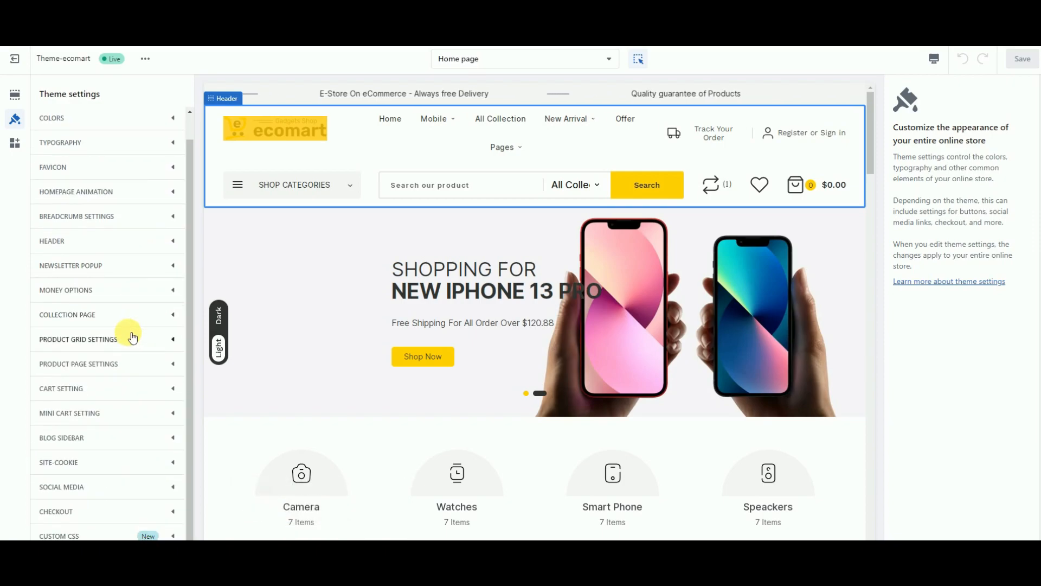
{"action": "left_click", "coordinate": [126, 462]}
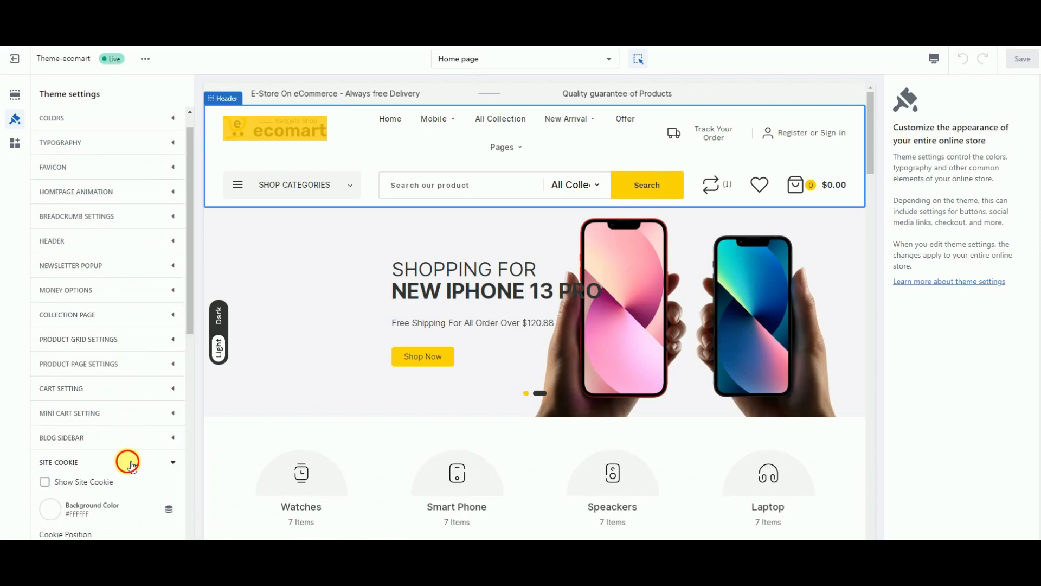
{"action": "left_click", "coordinate": [126, 461]}
{"action": "left_click", "coordinate": [134, 417]}
{"action": "left_click", "coordinate": [133, 411]}
{"action": "left_click", "coordinate": [136, 389]}
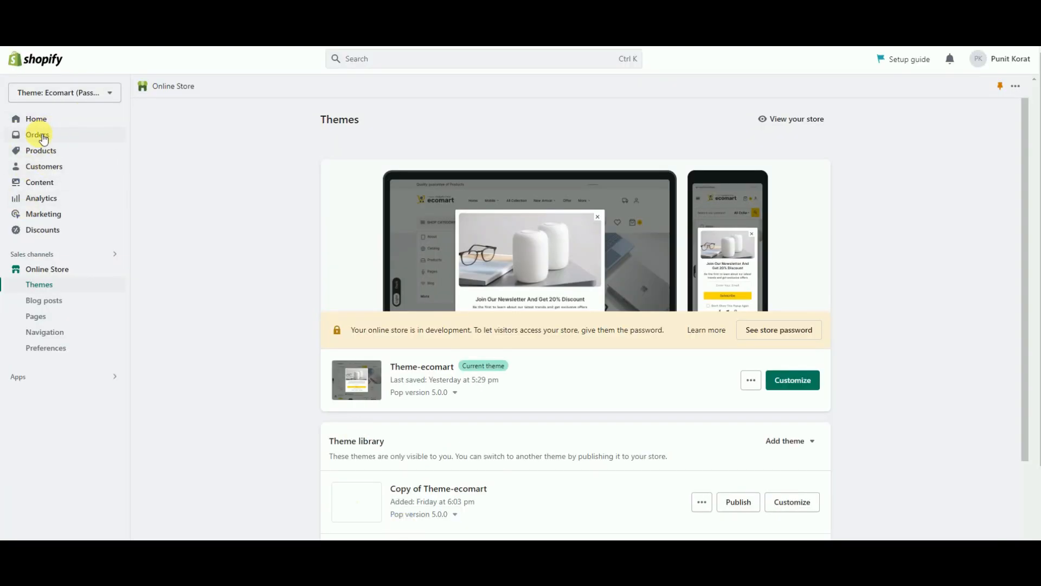
Step: Open a blank new-product form from the store's product list and examine its fields
{"action": "left_click", "coordinate": [49, 152]}
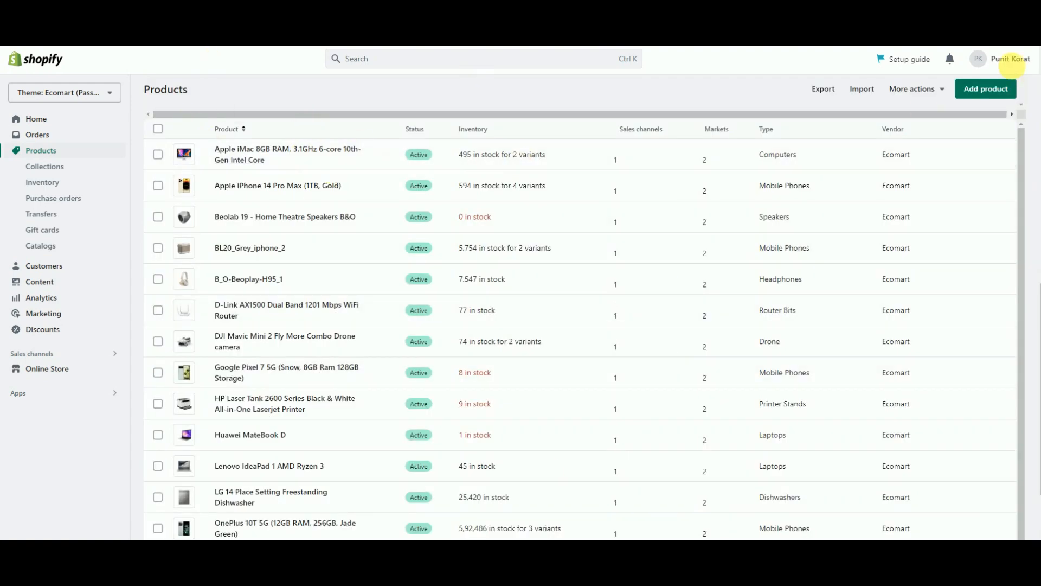
{"action": "left_click", "coordinate": [988, 90]}
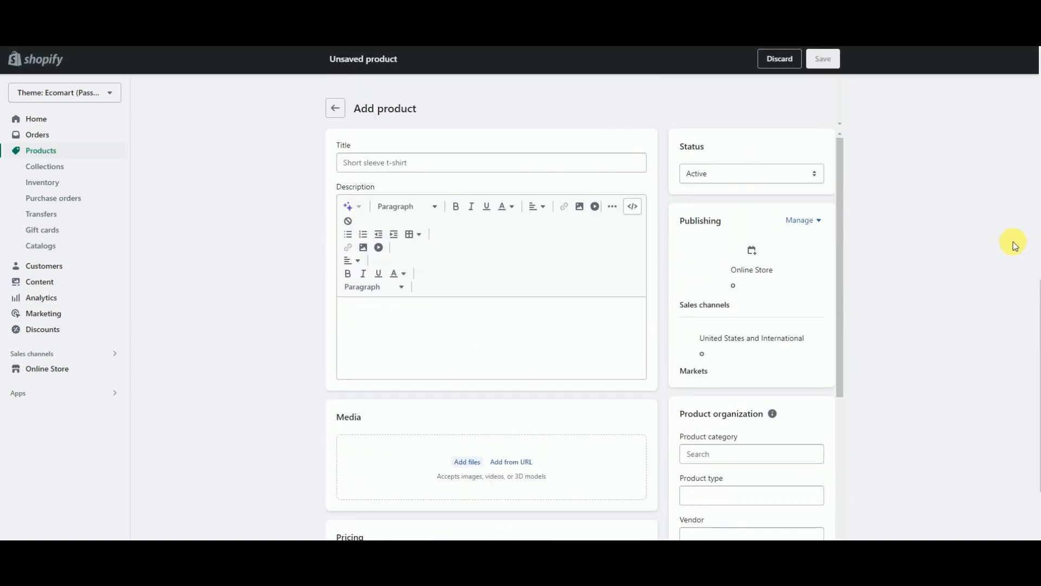
{"action": "scroll", "coordinate": [655, 277], "scroll_direction": "down", "scroll_amount": 20}
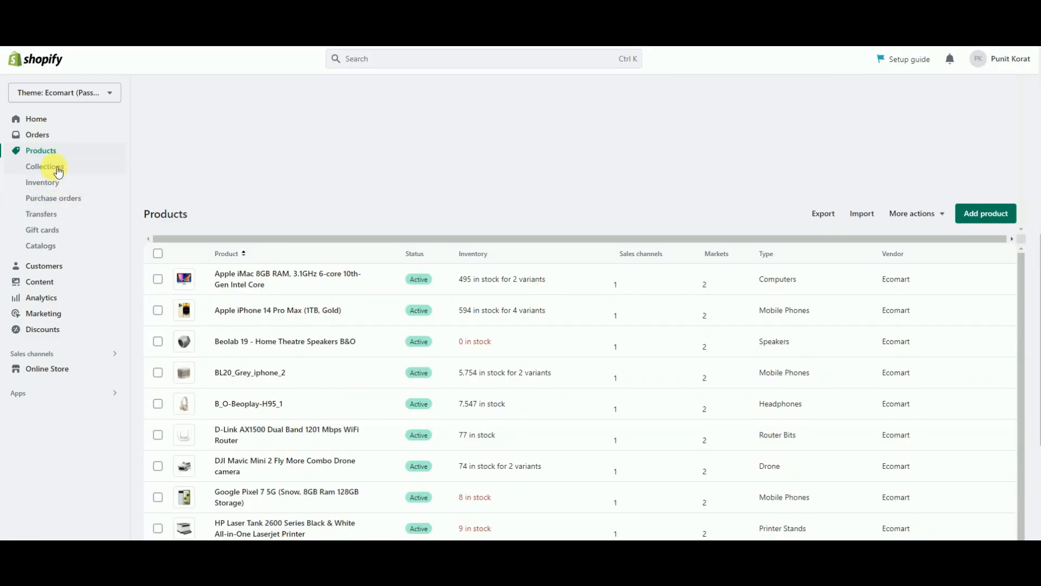
Step: Open the store's collections and bring up a blank form for creating a new collection
{"action": "left_click", "coordinate": [58, 171]}
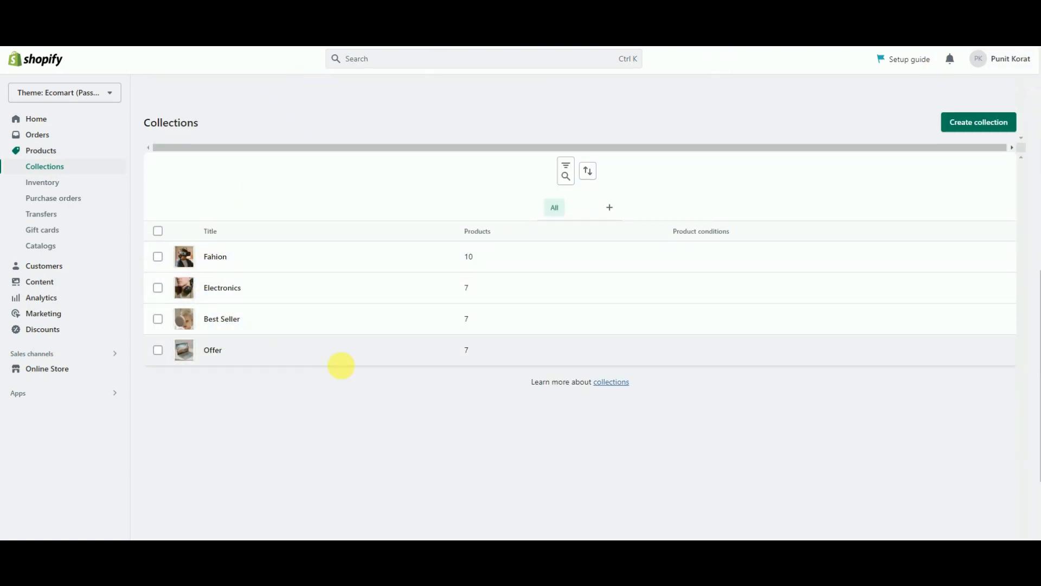
{"action": "left_click", "coordinate": [991, 127]}
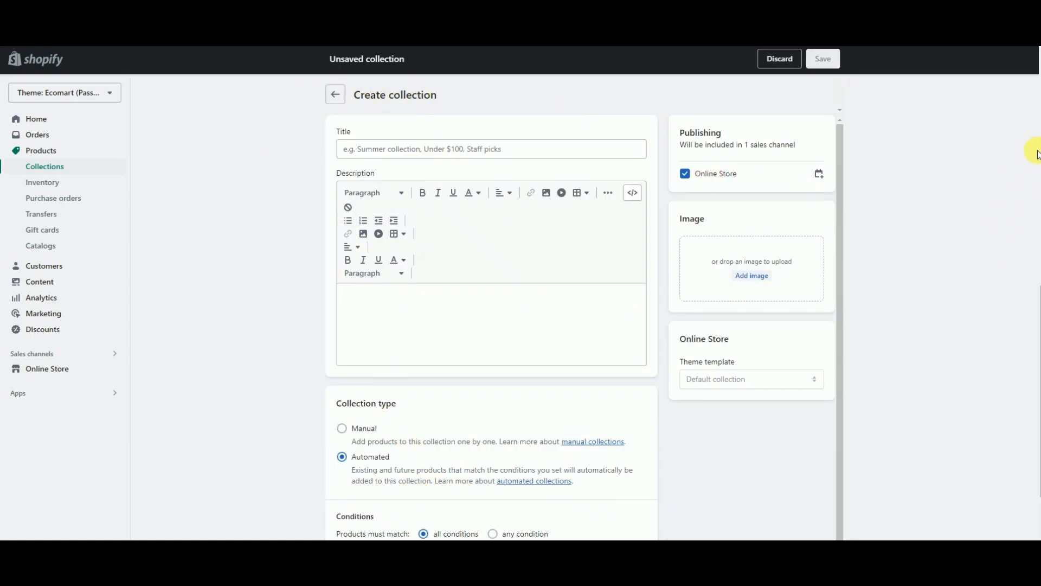
Step: Look over the remaining fields of the blank collection form, including its collection type and conditions
{"action": "left_click_drag", "start_coordinate": [843, 225], "coordinate": [842, 408]}
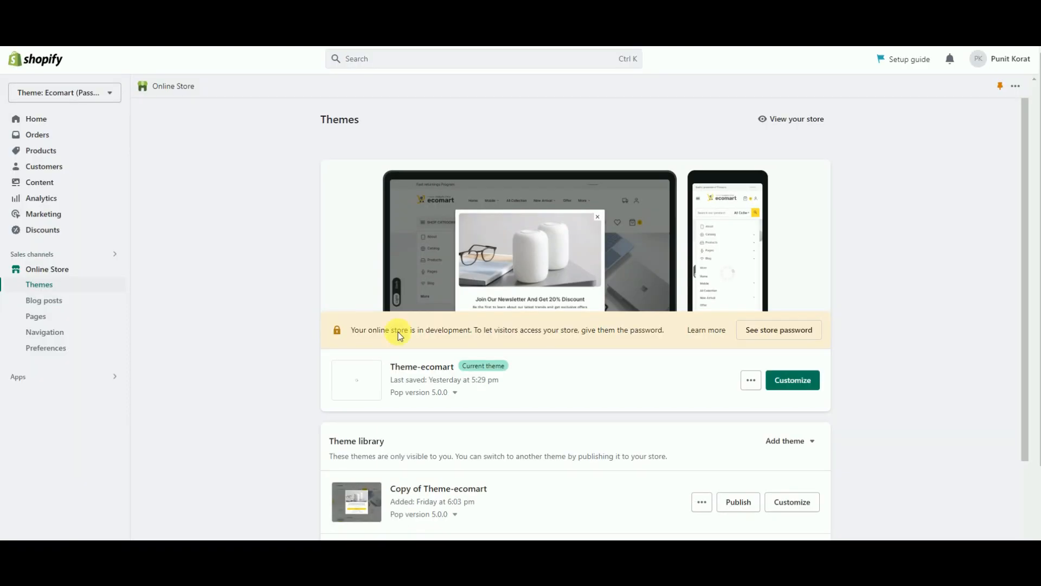
Step: Add an online store page titled "About us" that uses the aboutus theme template, and save it
{"action": "left_click", "coordinate": [41, 319]}
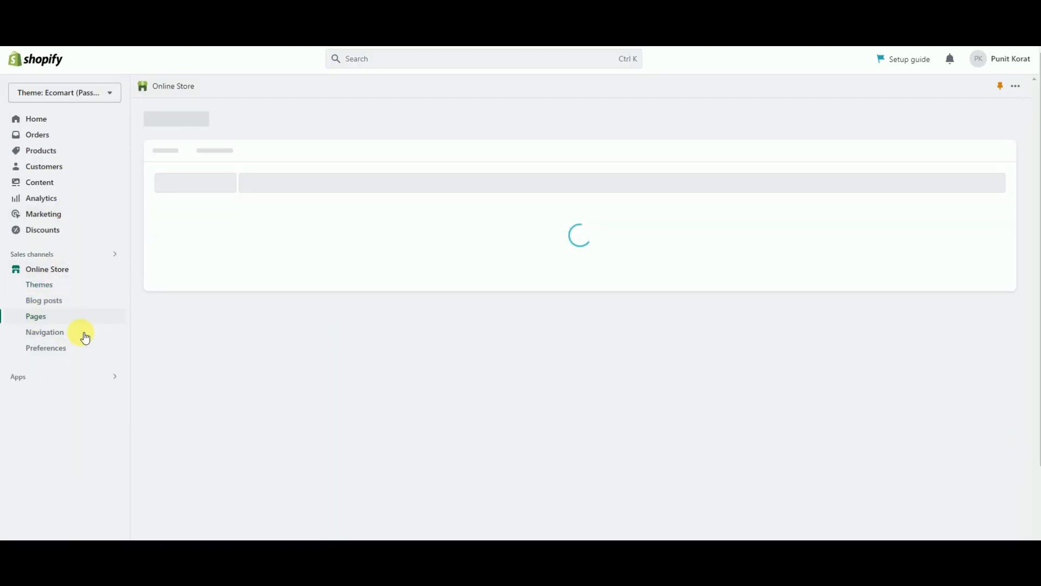
{"action": "scroll", "coordinate": [1040, 275], "scroll_direction": "down", "scroll_amount": 3}
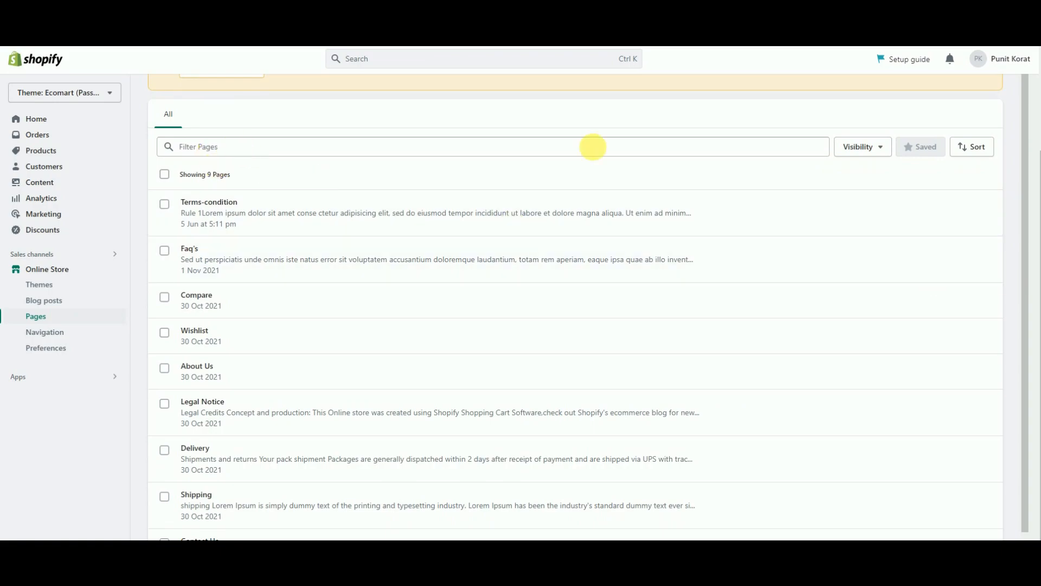
{"action": "scroll", "coordinate": [965, 219], "scroll_direction": "up", "scroll_amount": 3}
{"action": "left_click", "coordinate": [980, 116]}
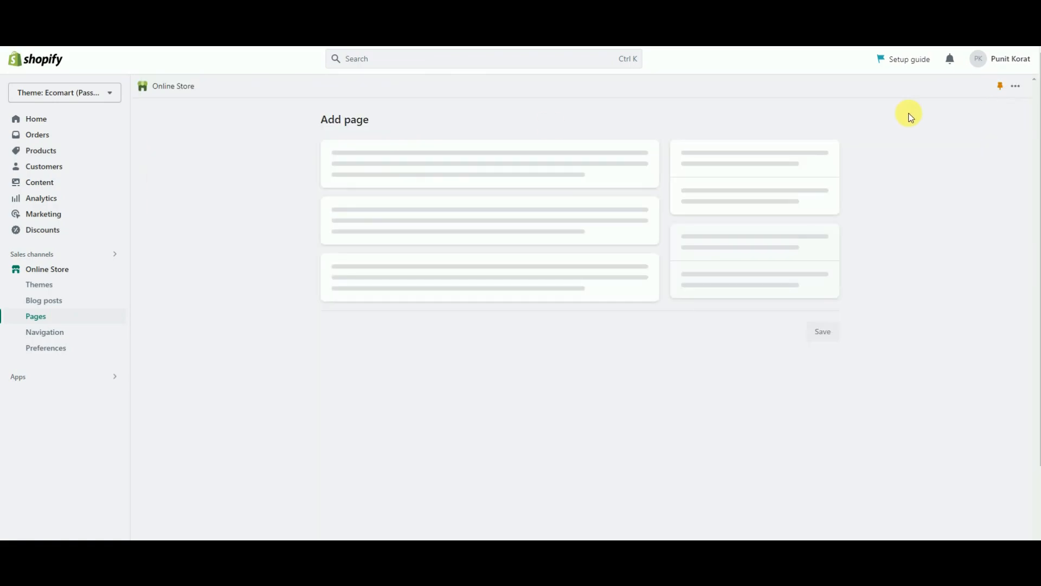
{"action": "left_click", "coordinate": [410, 175]}
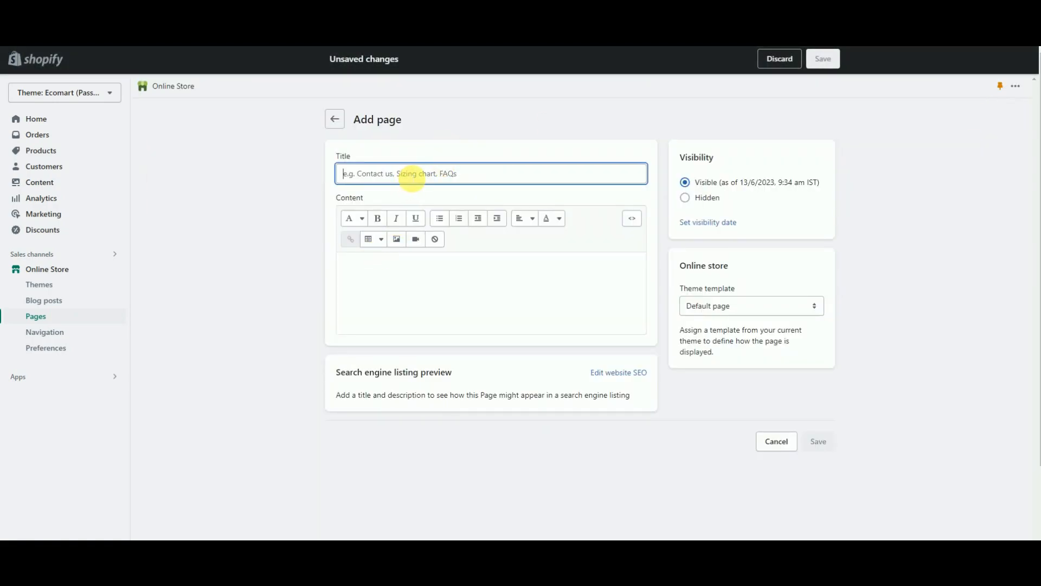
{"action": "type", "text": "About us"}
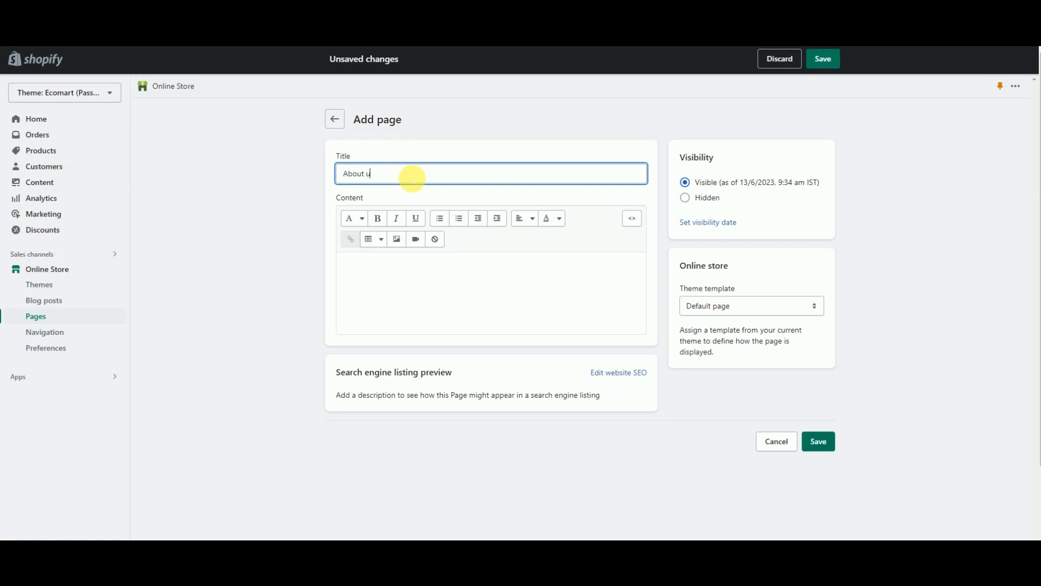
{"action": "left_click", "coordinate": [763, 304]}
{"action": "left_click", "coordinate": [708, 337]}
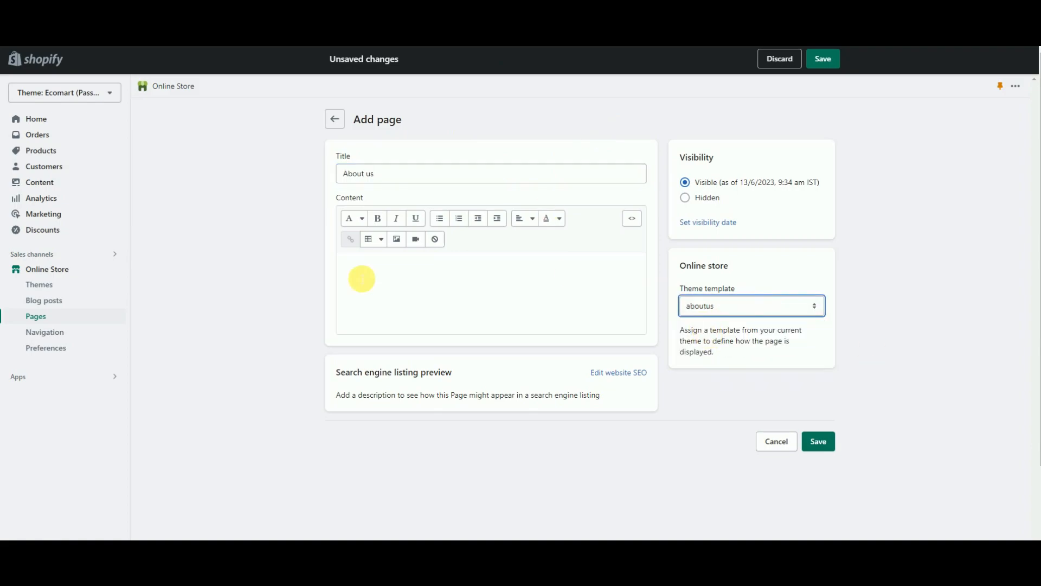
{"action": "left_click", "coordinate": [819, 442]}
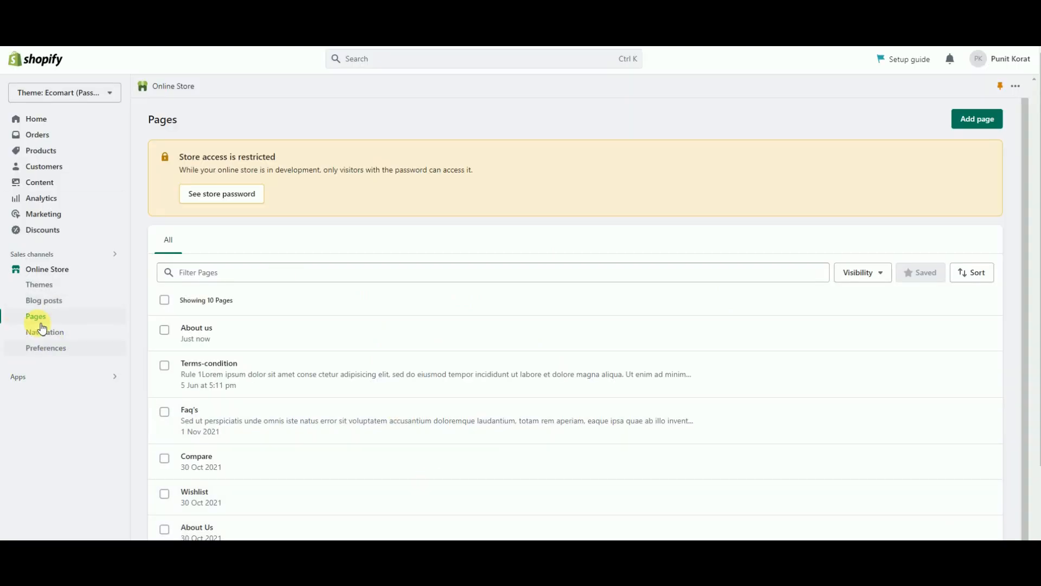
Step: Start a new navigation menu for the online store and title it "Home menu"
{"action": "left_click", "coordinate": [43, 334]}
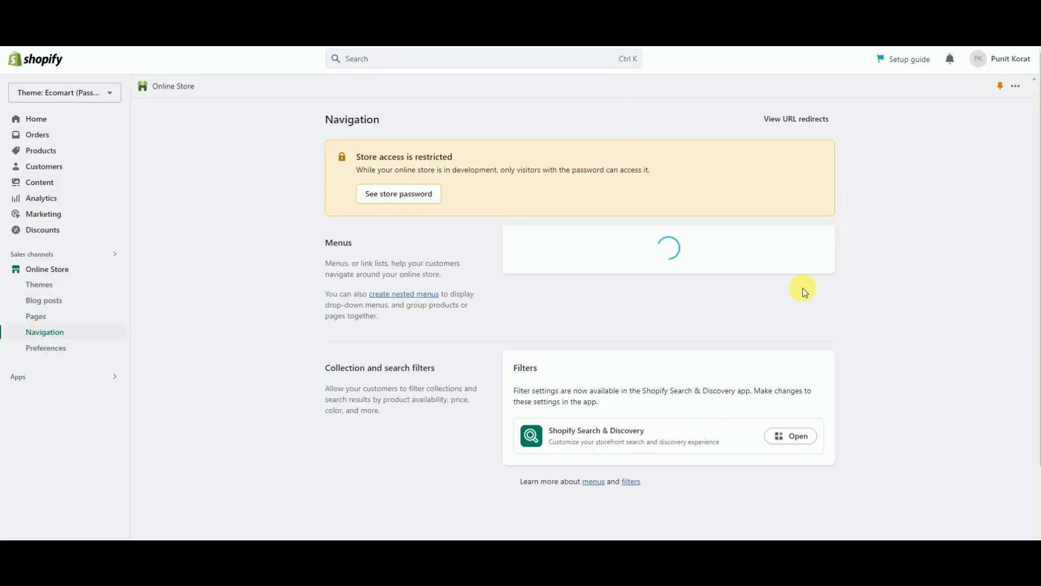
{"action": "left_click", "coordinate": [823, 247]}
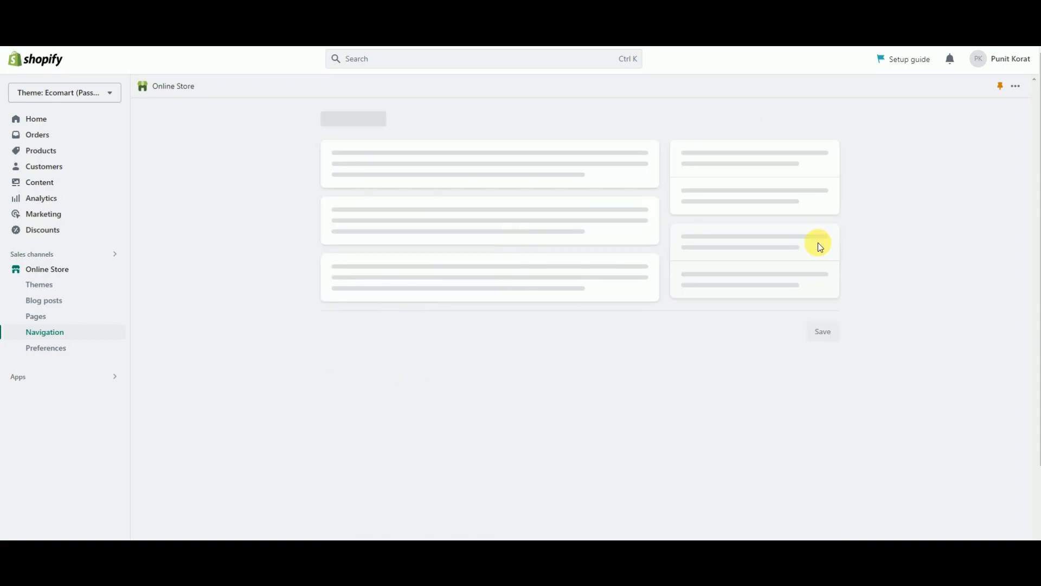
{"action": "left_click", "coordinate": [513, 182]}
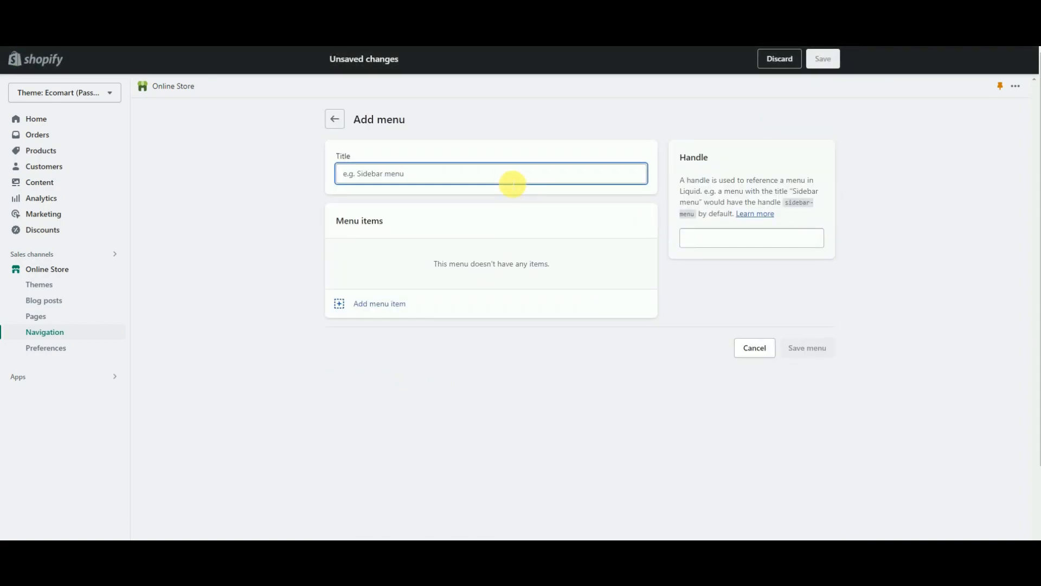
{"action": "type", "text": "Home menu"}
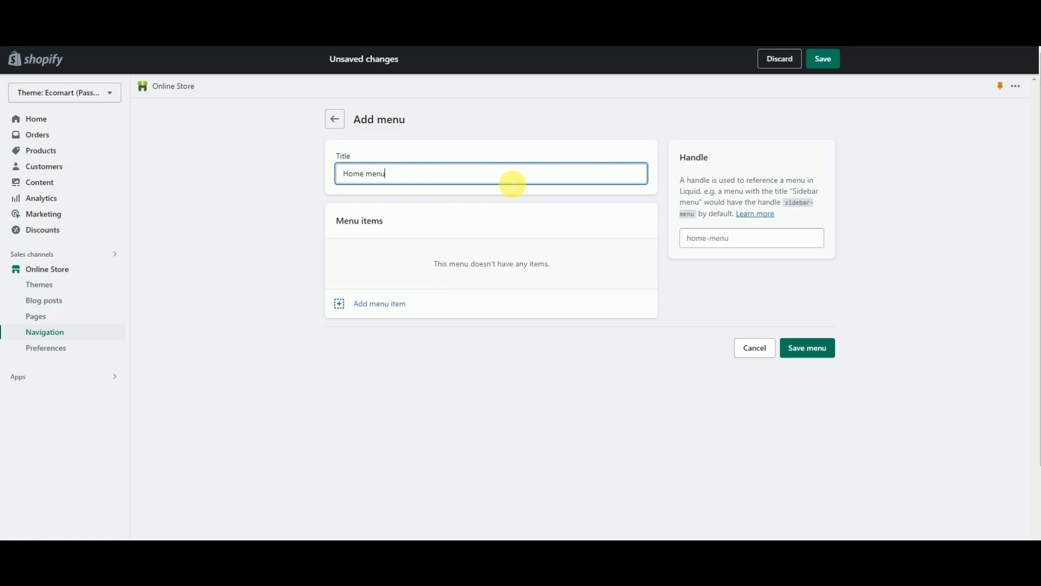
Step: Add an "About us" item linked to the About Us page to the new menu, and save the menu
{"action": "left_click", "coordinate": [356, 303]}
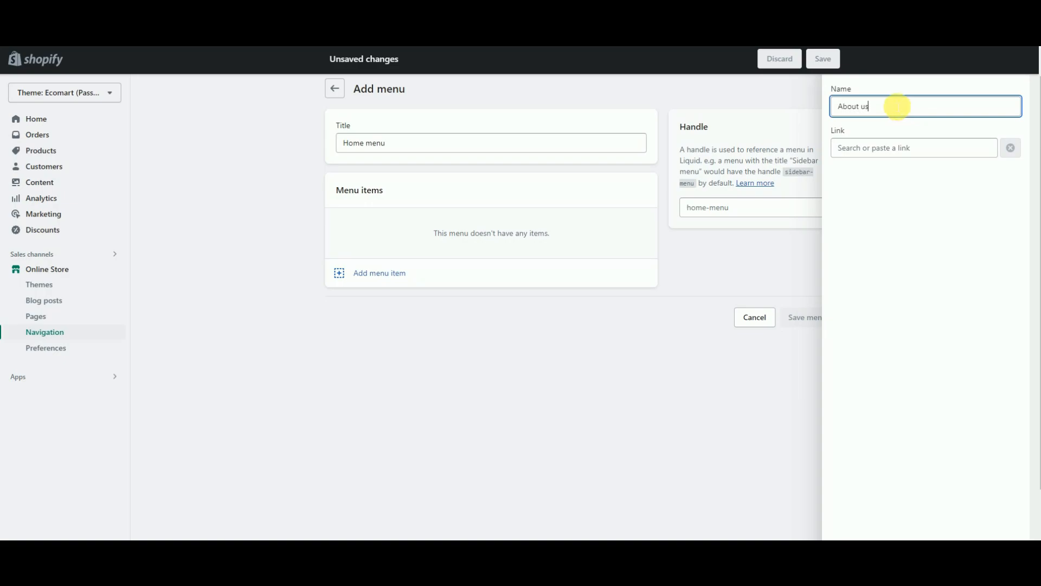
{"action": "left_click", "coordinate": [881, 154]}
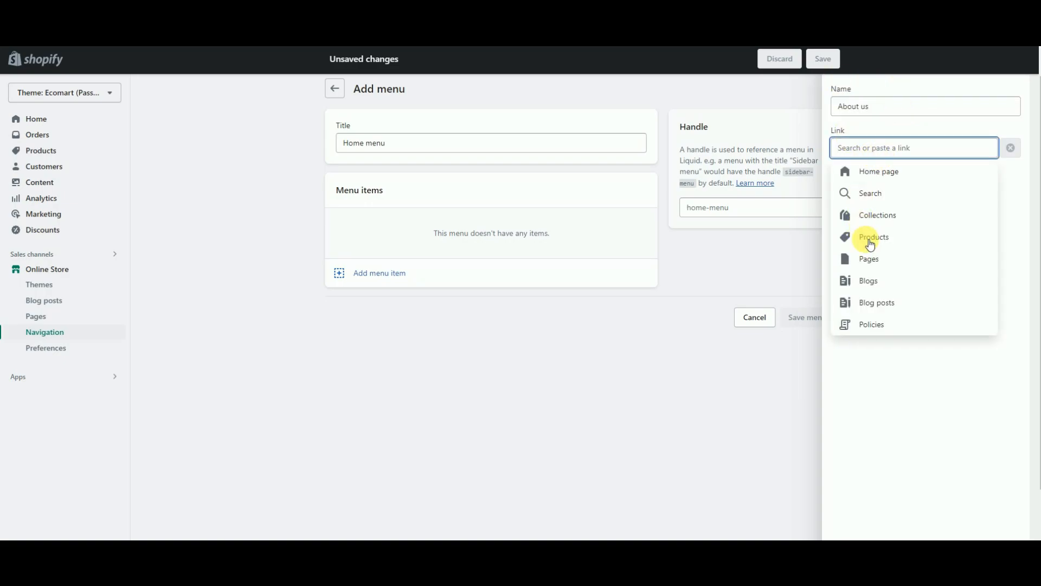
{"action": "left_click", "coordinate": [878, 260]}
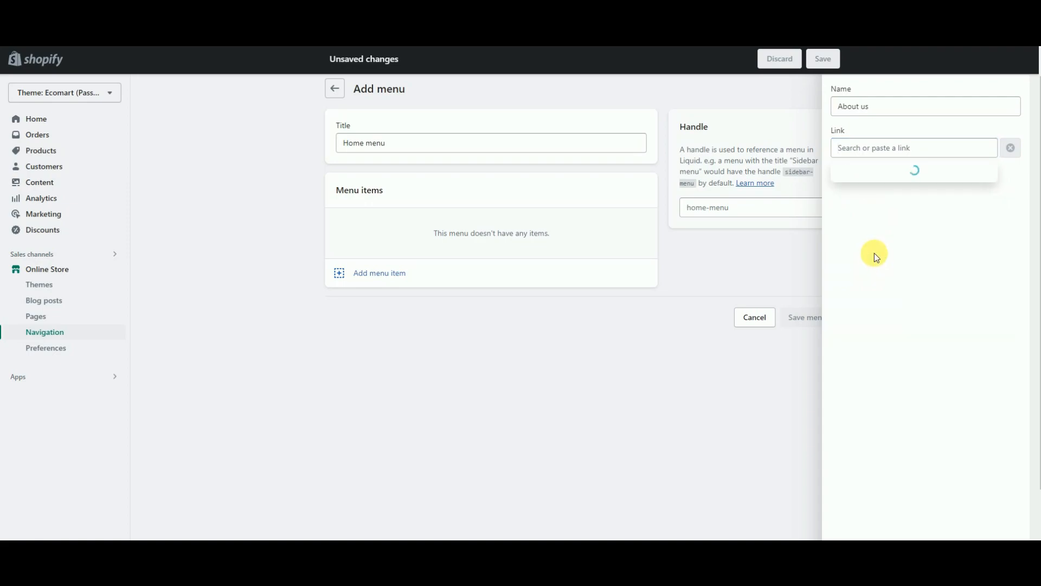
{"action": "left_click", "coordinate": [870, 197]}
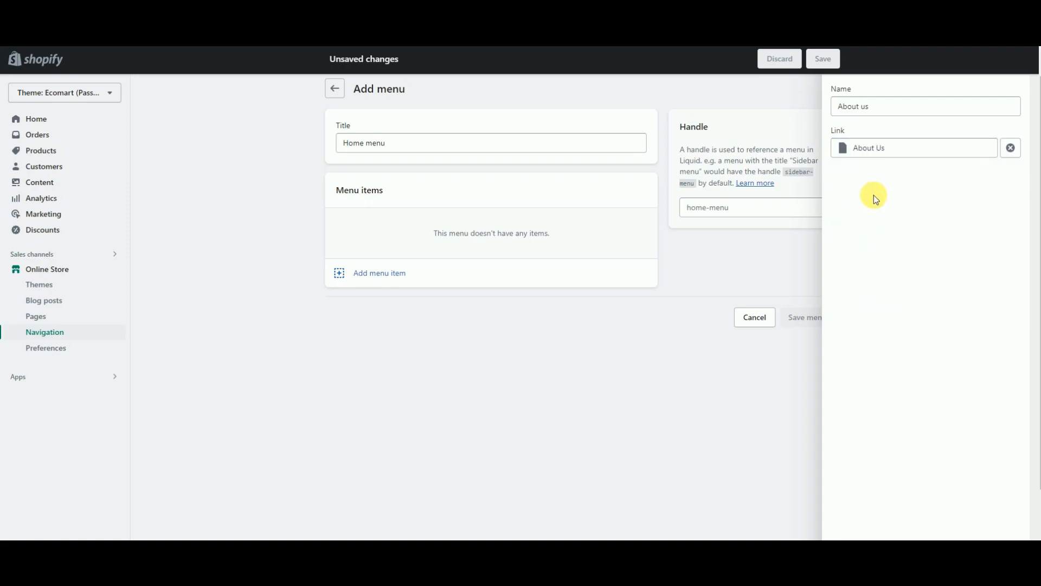
{"action": "scroll", "coordinate": [966, 379], "scroll_direction": "down", "scroll_amount": 2}
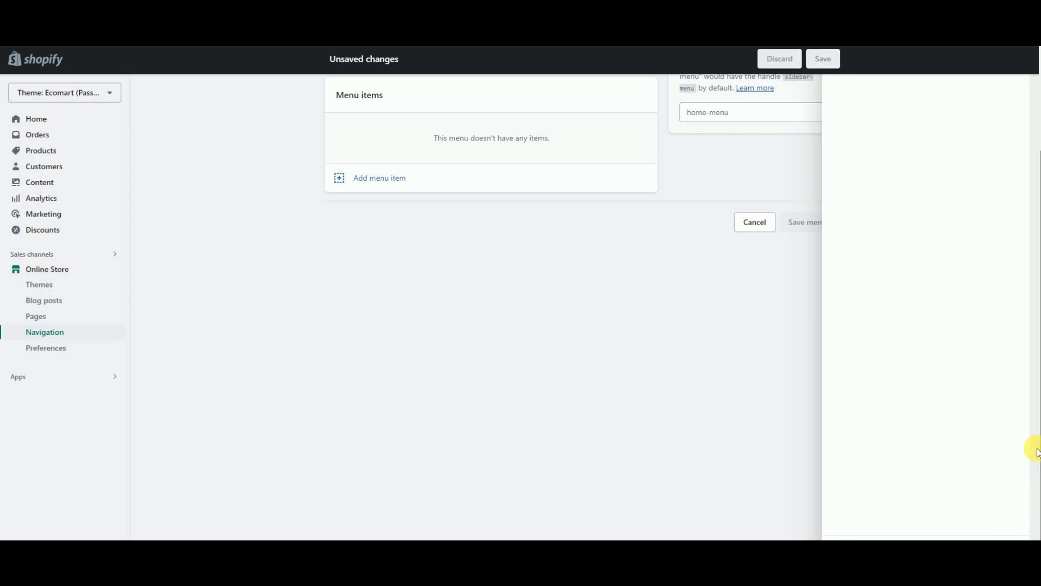
{"action": "scroll", "coordinate": [1011, 309], "scroll_direction": "up", "scroll_amount": 2}
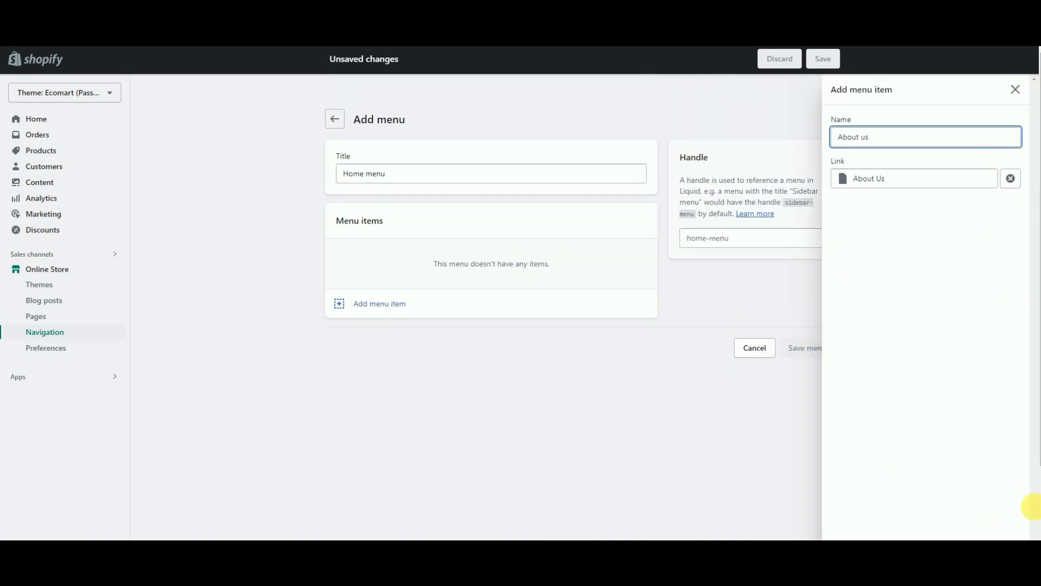
{"action": "scroll", "coordinate": [1025, 515], "scroll_direction": "down", "scroll_amount": 2}
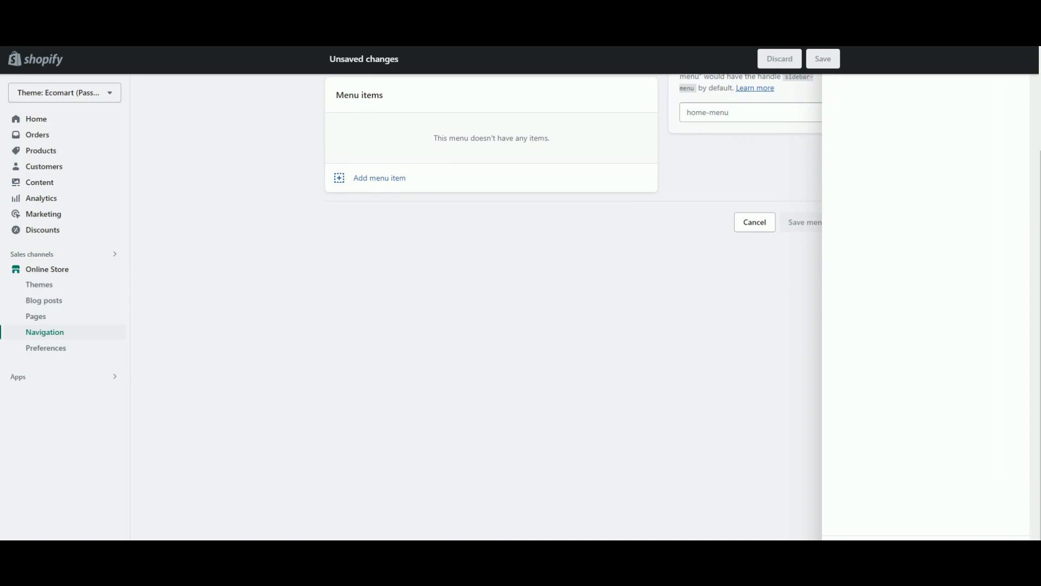
{"action": "scroll", "coordinate": [590, 74], "scroll_direction": "down", "scroll_amount": 1}
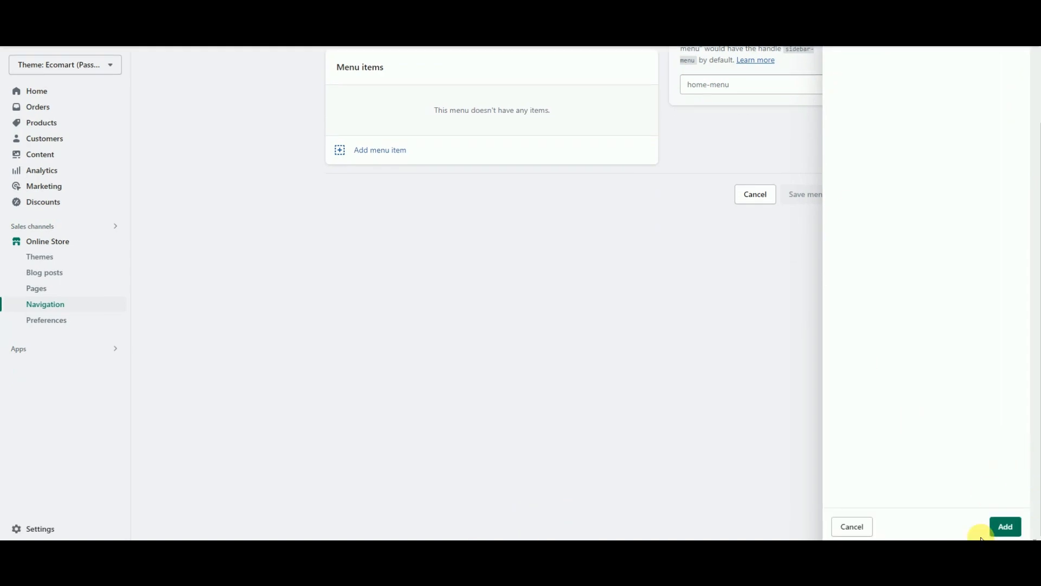
{"action": "left_click", "coordinate": [1005, 526]}
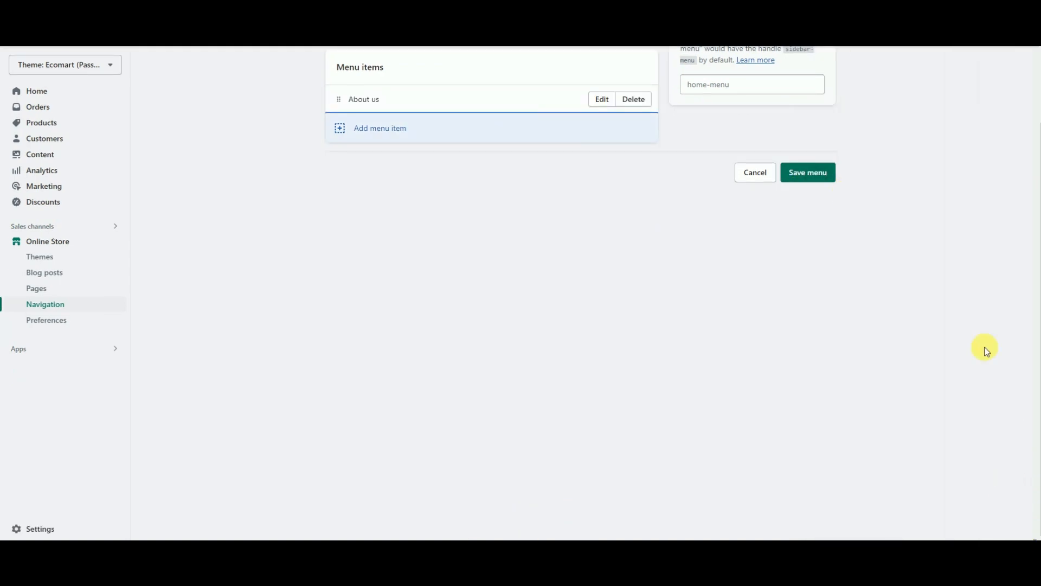
{"action": "scroll", "coordinate": [1020, 287], "scroll_direction": "up", "scroll_amount": 3}
{"action": "left_click", "coordinate": [822, 299]}
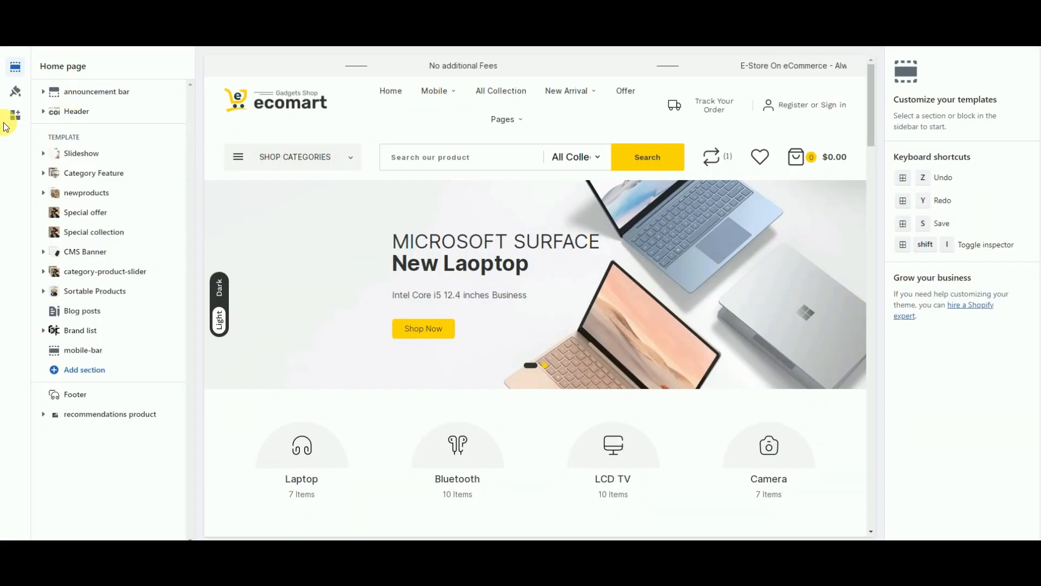
Step: Examine the Header section's blocks and settings in the theme editor, and view the Shop Categories menu in the preview
{"action": "left_click", "coordinate": [45, 112]}
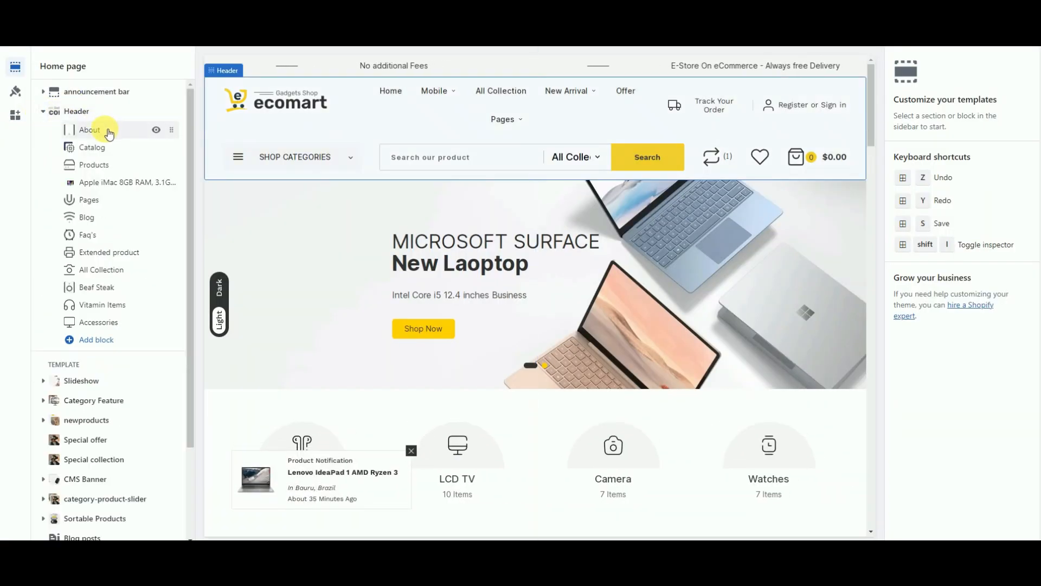
{"action": "left_click", "coordinate": [274, 162]}
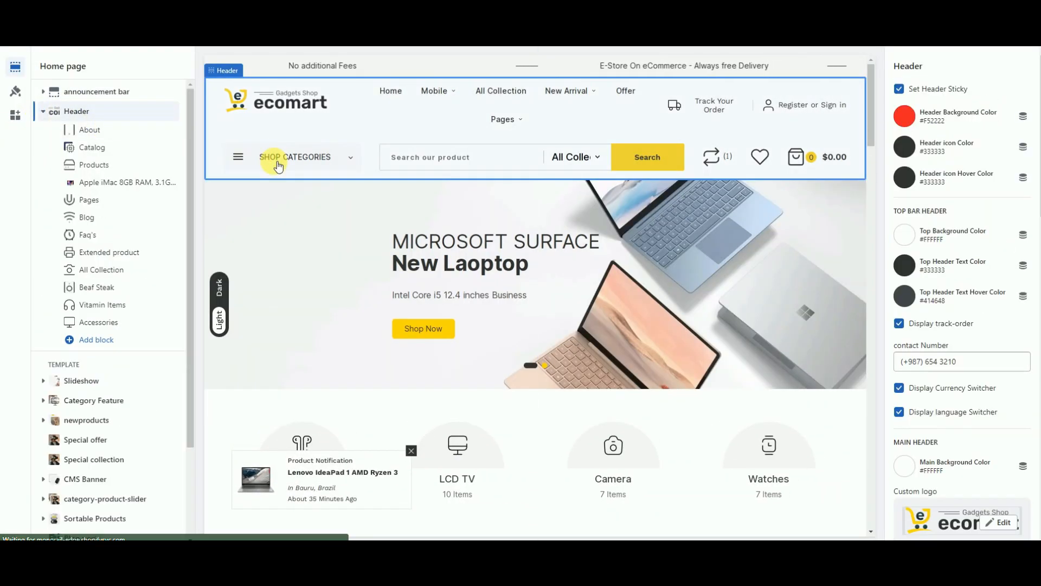
{"action": "left_click", "coordinate": [279, 163]}
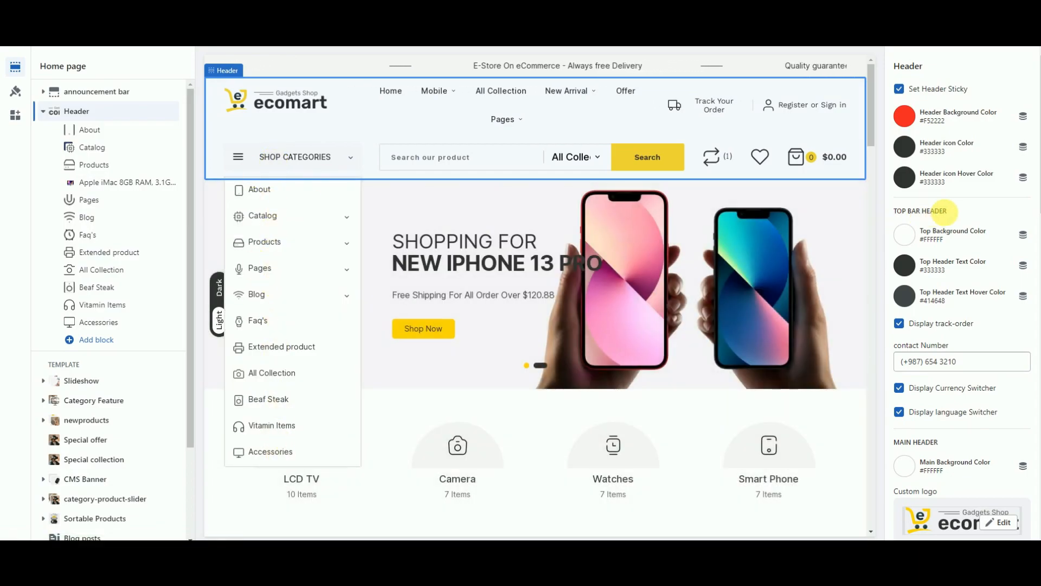
{"action": "scroll", "coordinate": [954, 217], "scroll_direction": "down", "scroll_amount": 12}
{"action": "scroll", "coordinate": [956, 217], "scroll_direction": "up", "scroll_amount": 12}
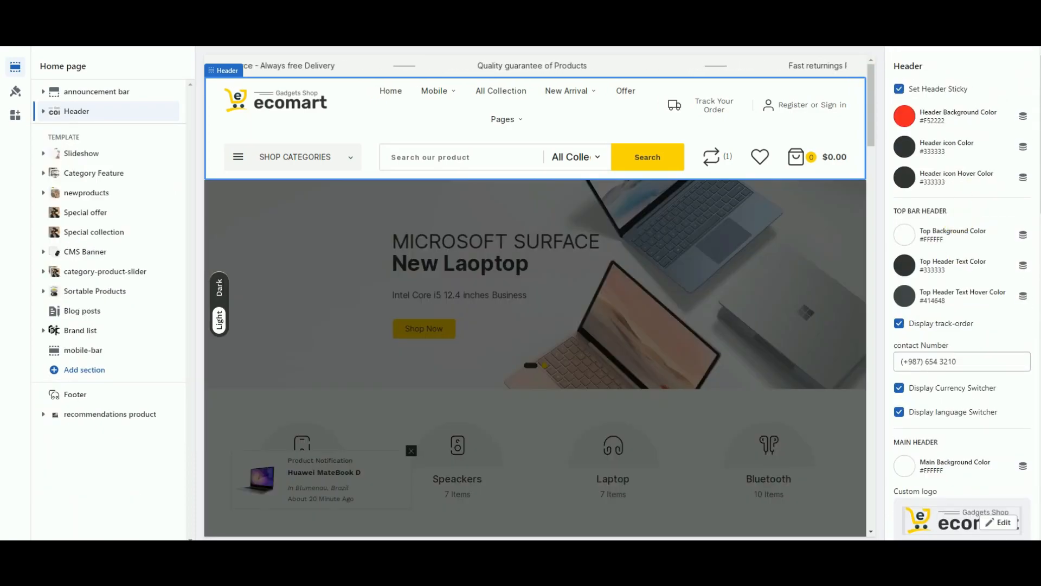
Step: Examine the Slideshow section's settings and the options of its "New Laoptop" slide
{"action": "left_click", "coordinate": [81, 155]}
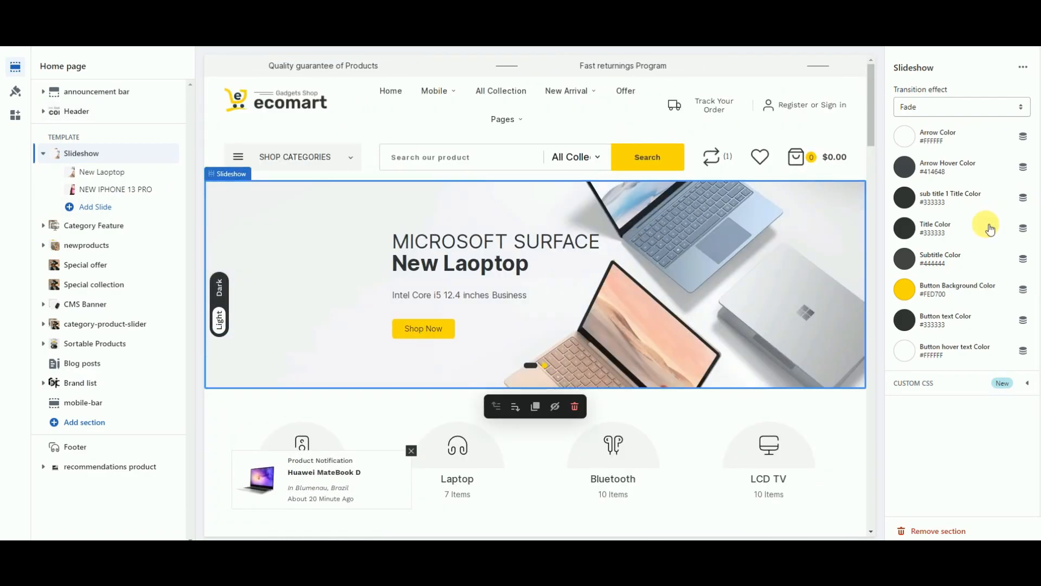
{"action": "left_click", "coordinate": [103, 172]}
{"action": "scroll", "coordinate": [976, 271], "scroll_direction": "down", "scroll_amount": 3}
{"action": "scroll", "coordinate": [988, 319], "scroll_direction": "up", "scroll_amount": 3}
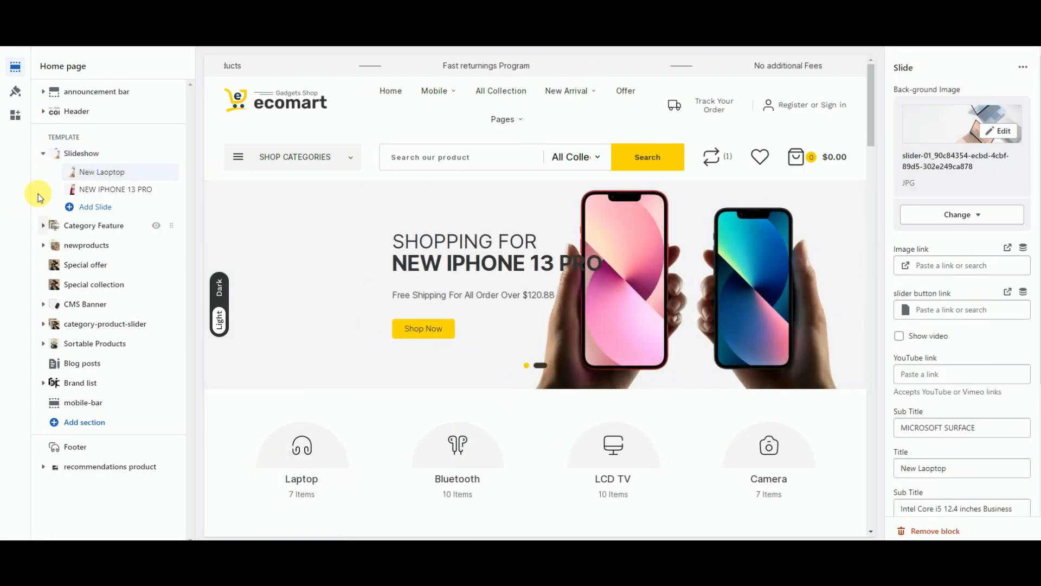
{"action": "left_click", "coordinate": [43, 154]}
Step: Look through the blocks of the Category Feature and newproducts sections in the home page template
{"action": "left_click", "coordinate": [44, 173]}
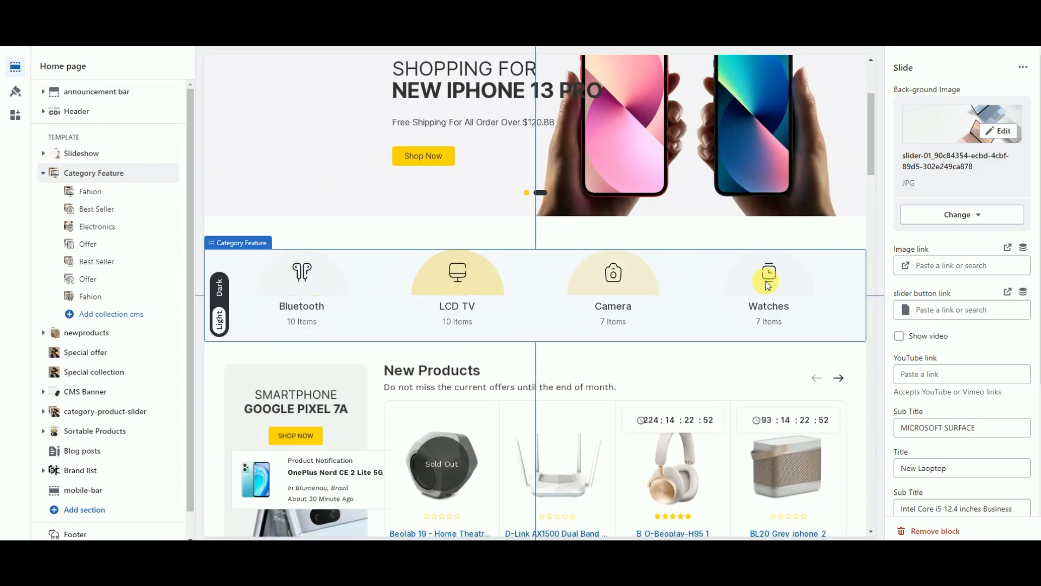
{"action": "scroll", "coordinate": [971, 256], "scroll_direction": "down", "scroll_amount": 3}
{"action": "scroll", "coordinate": [960, 279], "scroll_direction": "up", "scroll_amount": 3}
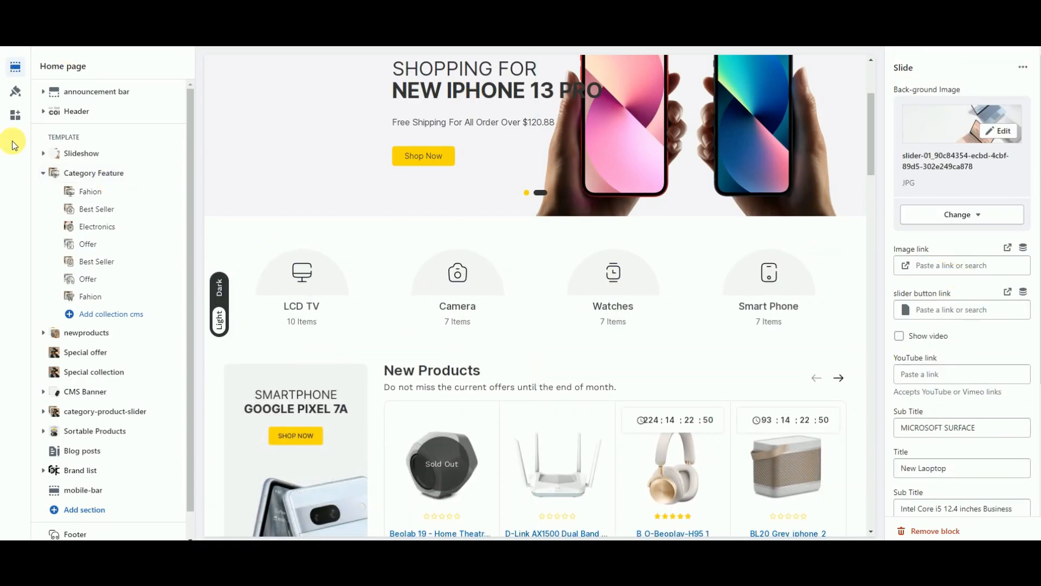
{"action": "left_click", "coordinate": [45, 173]}
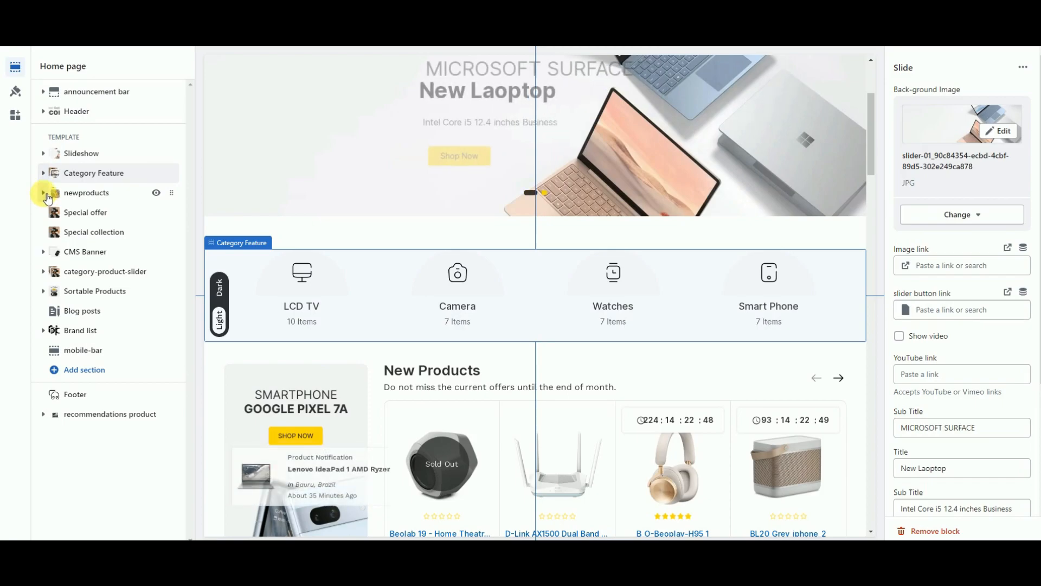
{"action": "left_click", "coordinate": [43, 193]}
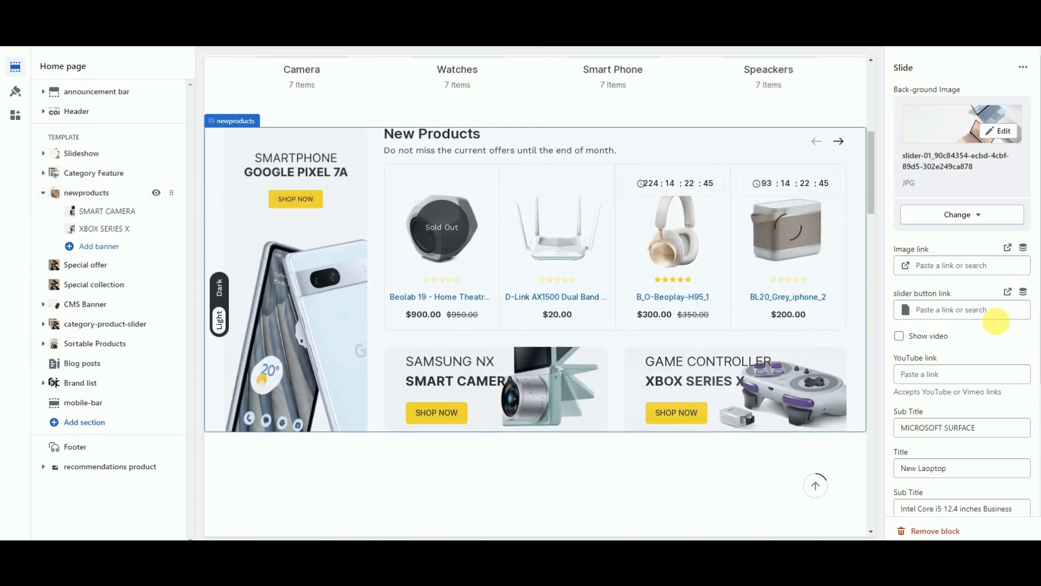
{"action": "scroll", "coordinate": [1004, 326], "scroll_direction": "down", "scroll_amount": 3}
{"action": "scroll", "coordinate": [1005, 309], "scroll_direction": "up", "scroll_amount": 3}
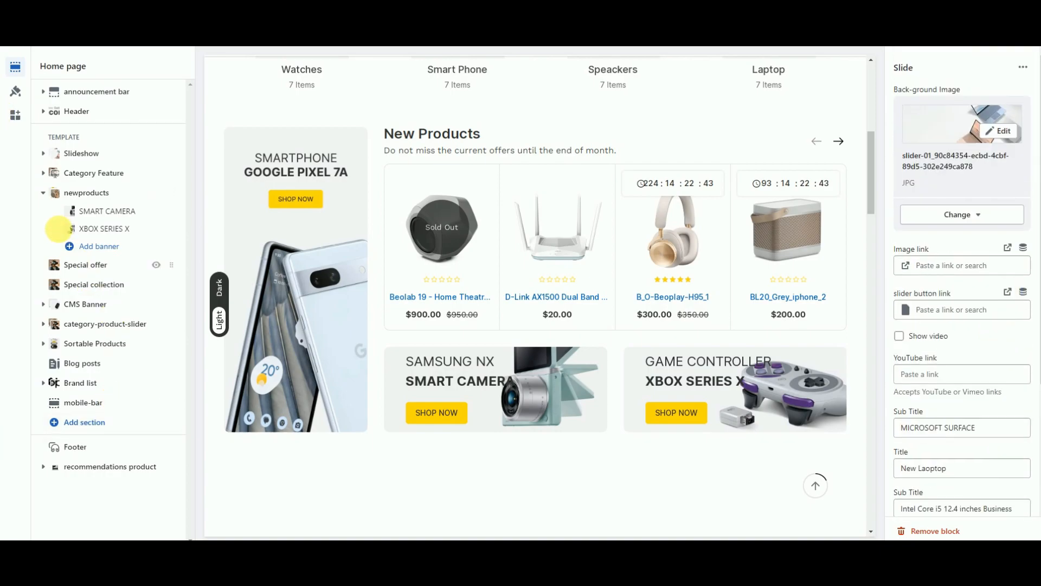
{"action": "left_click", "coordinate": [44, 193]}
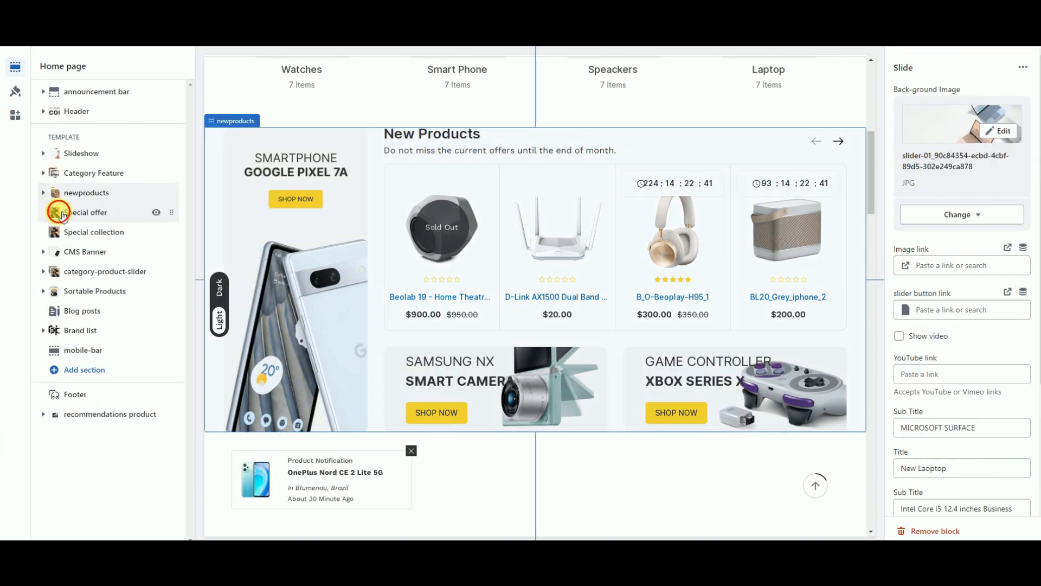
Step: Examine the Special offer and Special collection section settings, and advance the Best Selling carousel in the preview
{"action": "left_click", "coordinate": [61, 215]}
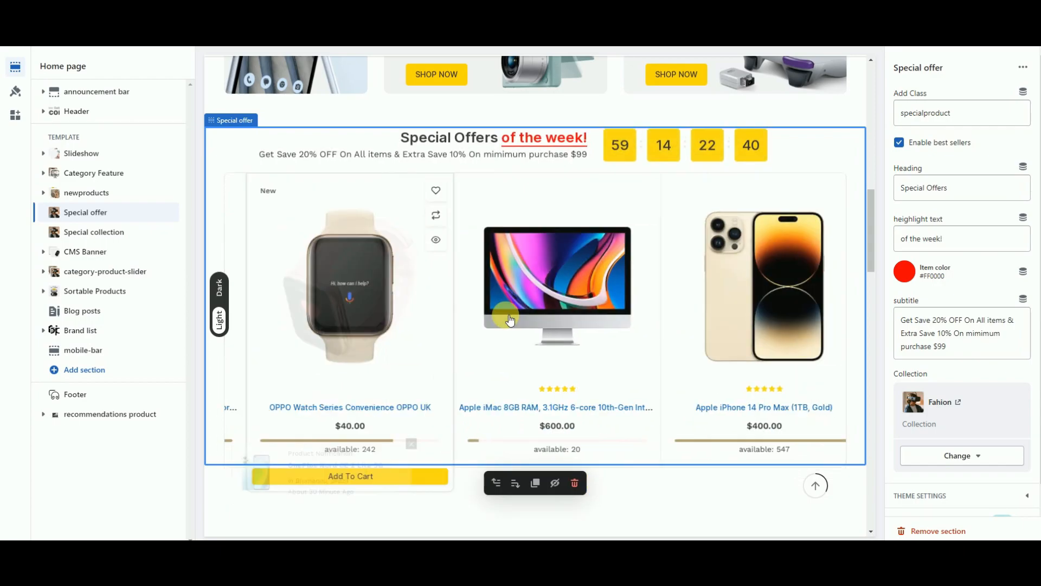
{"action": "scroll", "coordinate": [1024, 242], "scroll_direction": "down", "scroll_amount": 2}
{"action": "scroll", "coordinate": [994, 359], "scroll_direction": "up", "scroll_amount": 2}
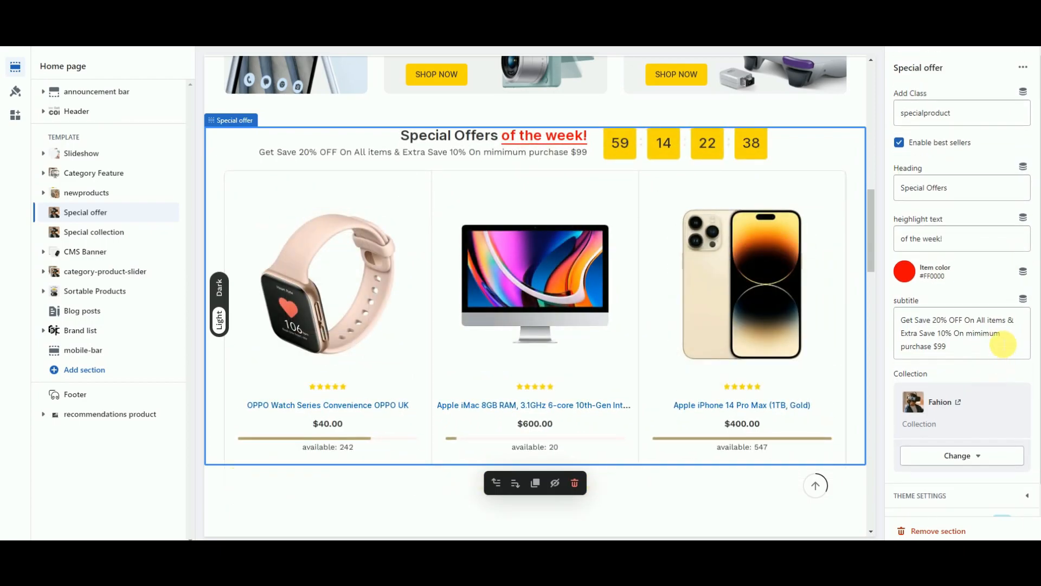
{"action": "left_click", "coordinate": [76, 237]}
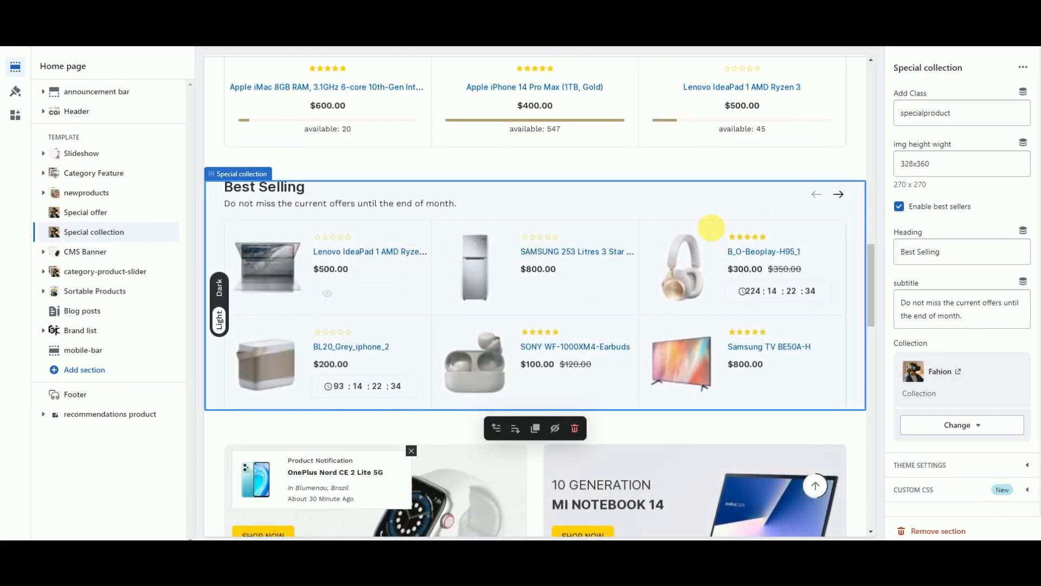
{"action": "left_click", "coordinate": [839, 194]}
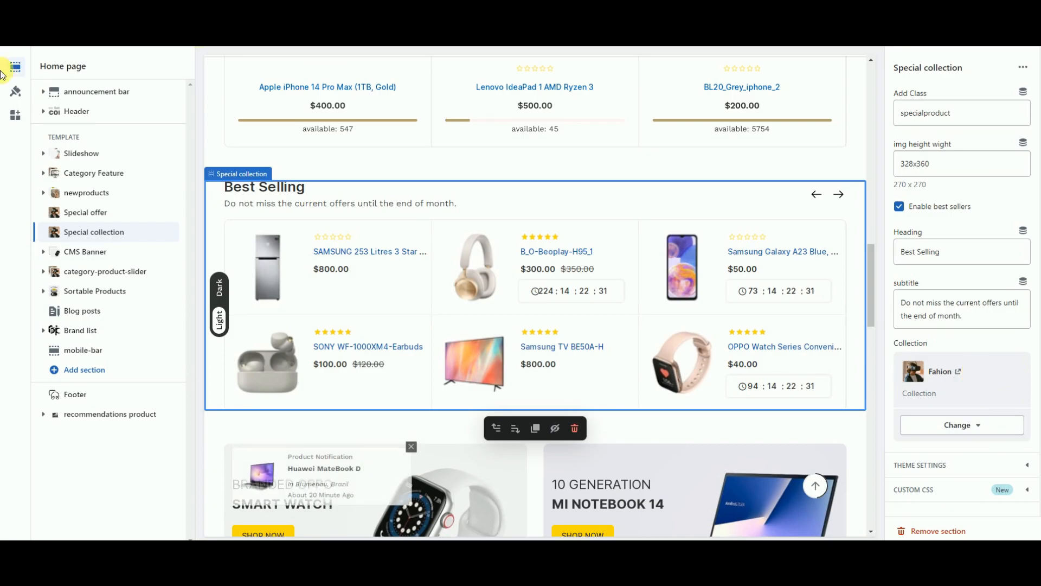
Step: Examine the CMS Banner section's settings and the options of its SMART WATCH banner block
{"action": "left_click", "coordinate": [83, 247]}
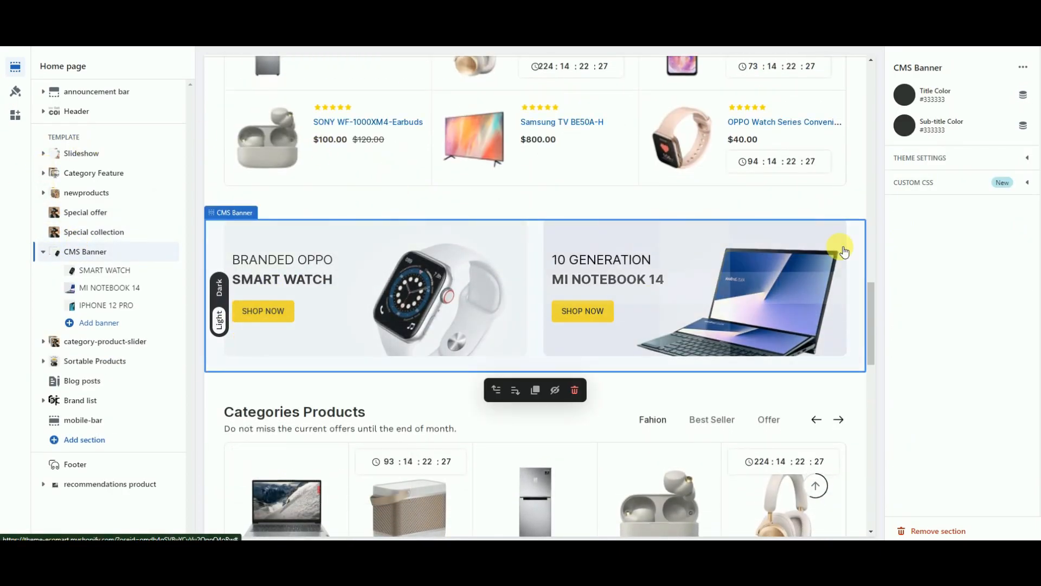
{"action": "left_click", "coordinate": [115, 270]}
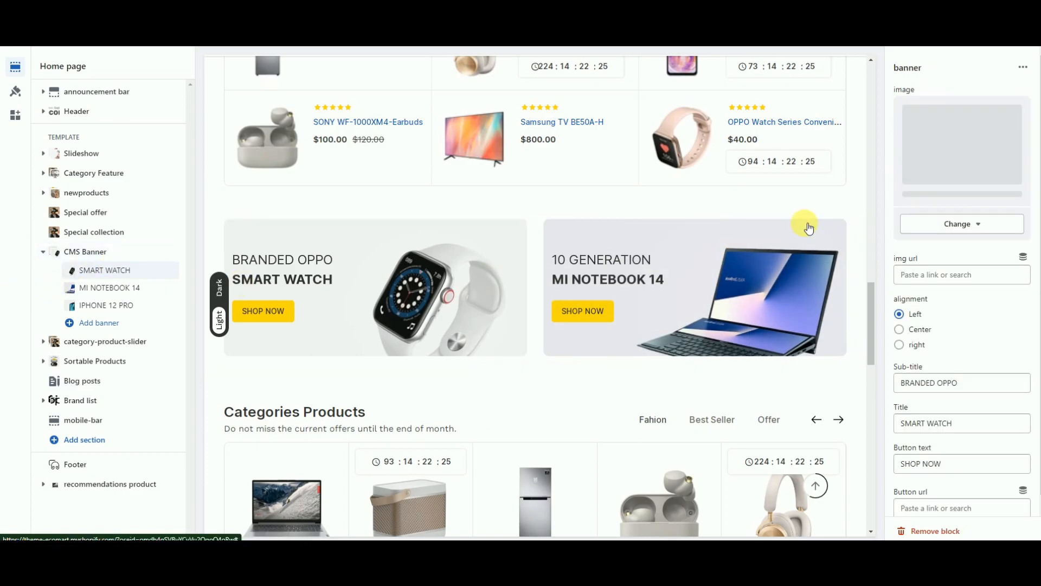
{"action": "scroll", "coordinate": [1033, 255], "scroll_direction": "down", "scroll_amount": 1}
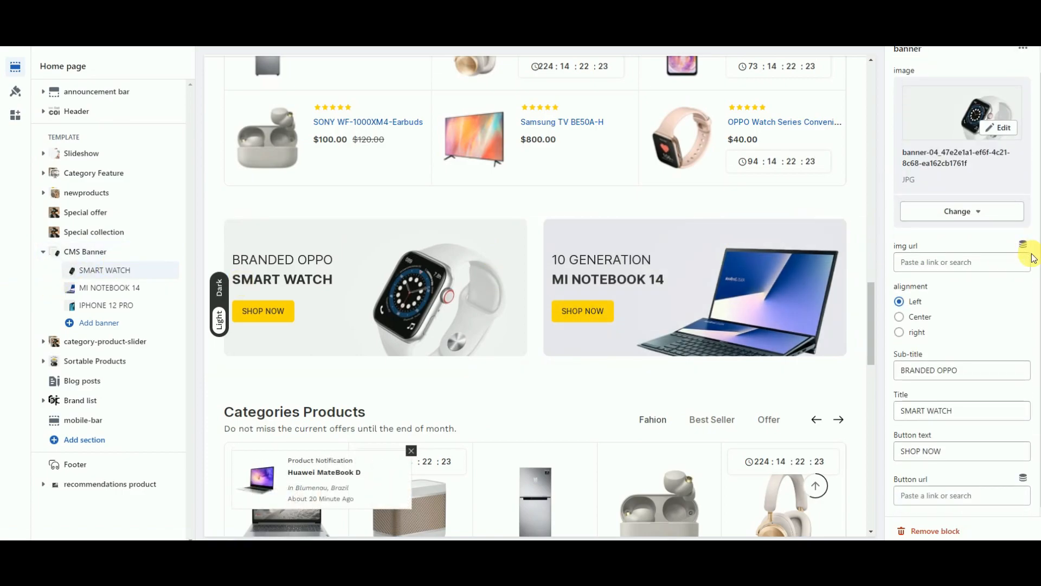
{"action": "scroll", "coordinate": [1033, 258], "scroll_direction": "up", "scroll_amount": 1}
{"action": "left_click", "coordinate": [44, 253]}
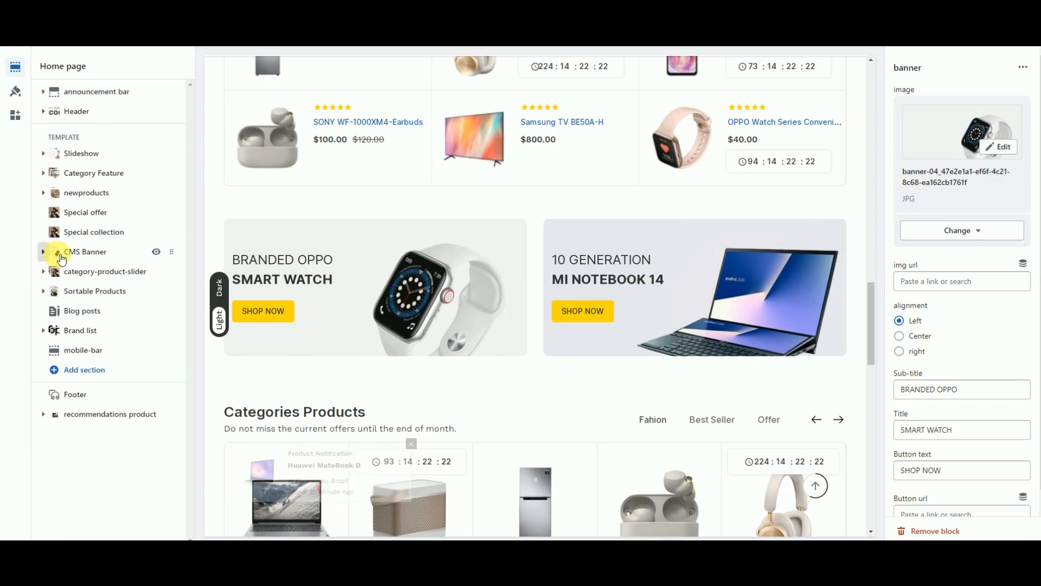
Step: Examine the category-product-slider section's settings and the collection assigned to its Fahion column
{"action": "left_click", "coordinate": [68, 276]}
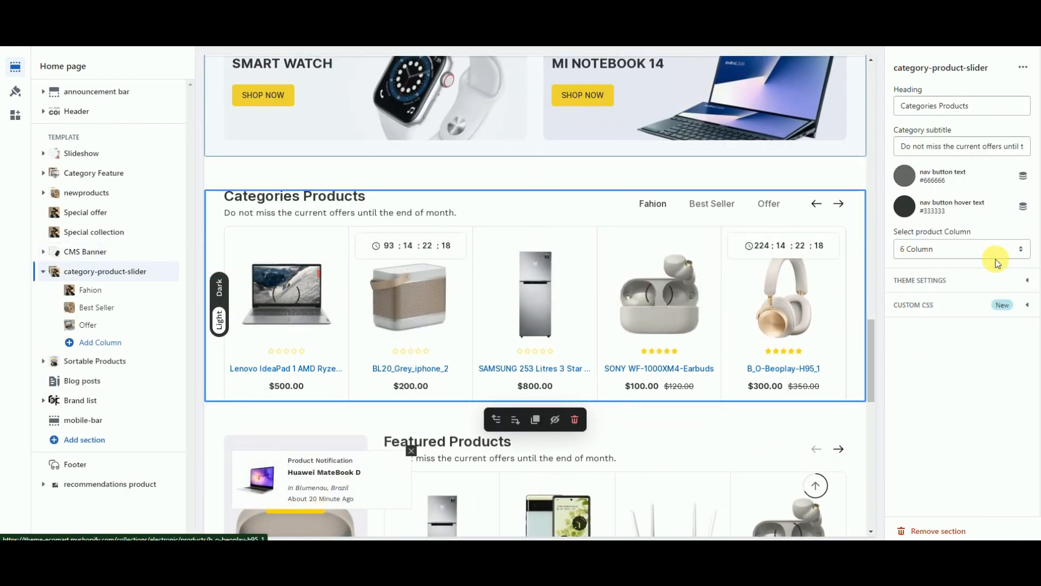
{"action": "left_click", "coordinate": [98, 296]}
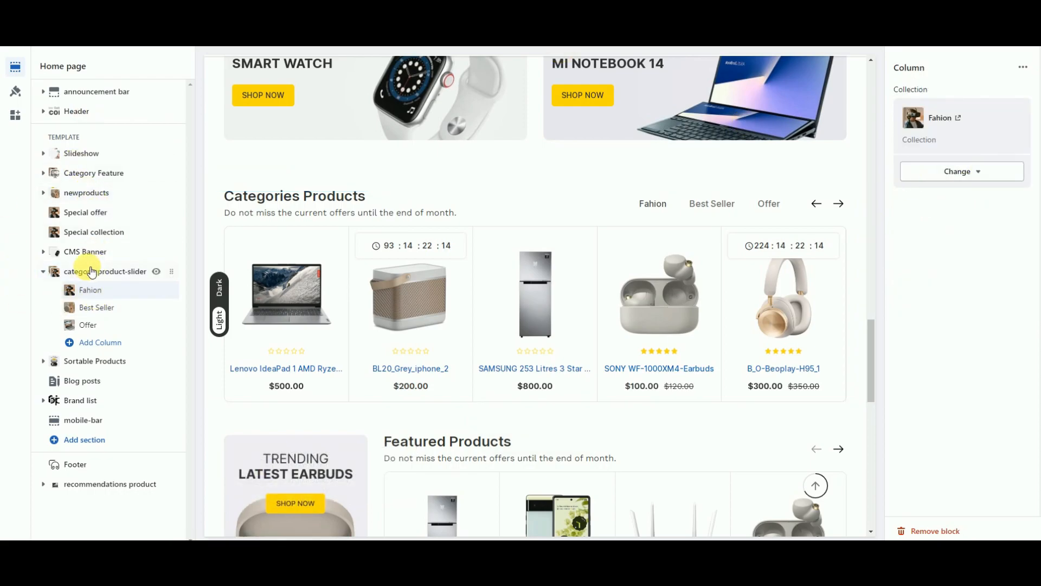
{"action": "left_click", "coordinate": [44, 272]}
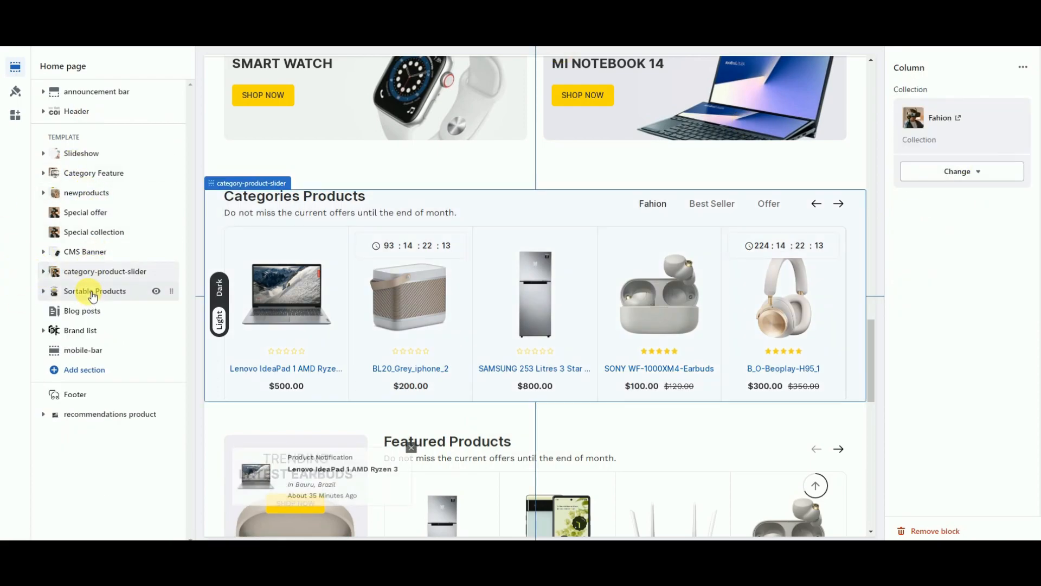
Step: Examine the Sortable Products section's column, title and banner settings along with its block list
{"action": "left_click", "coordinate": [93, 292]}
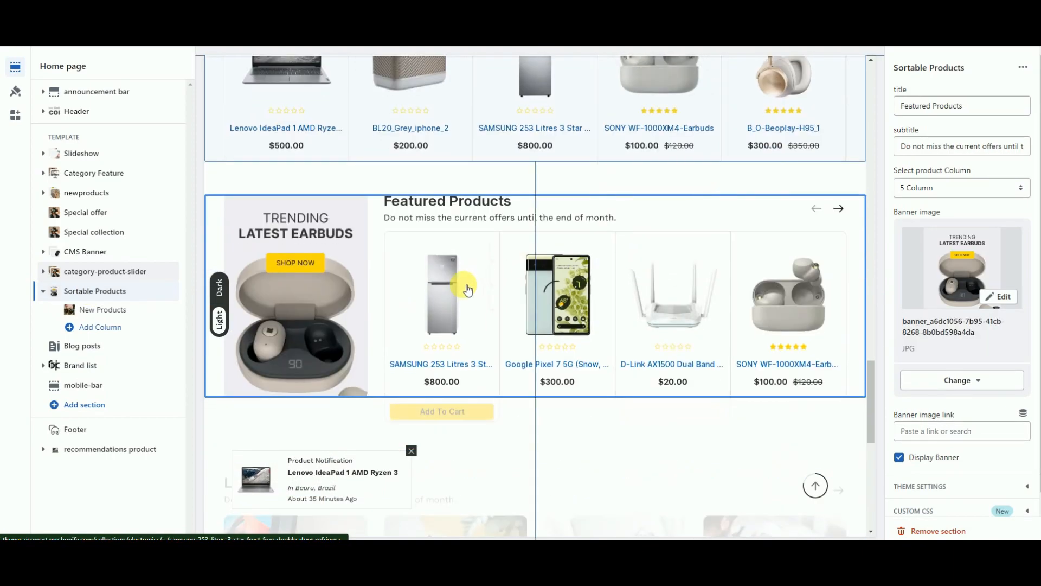
{"action": "scroll", "coordinate": [978, 295], "scroll_direction": "down", "scroll_amount": 1}
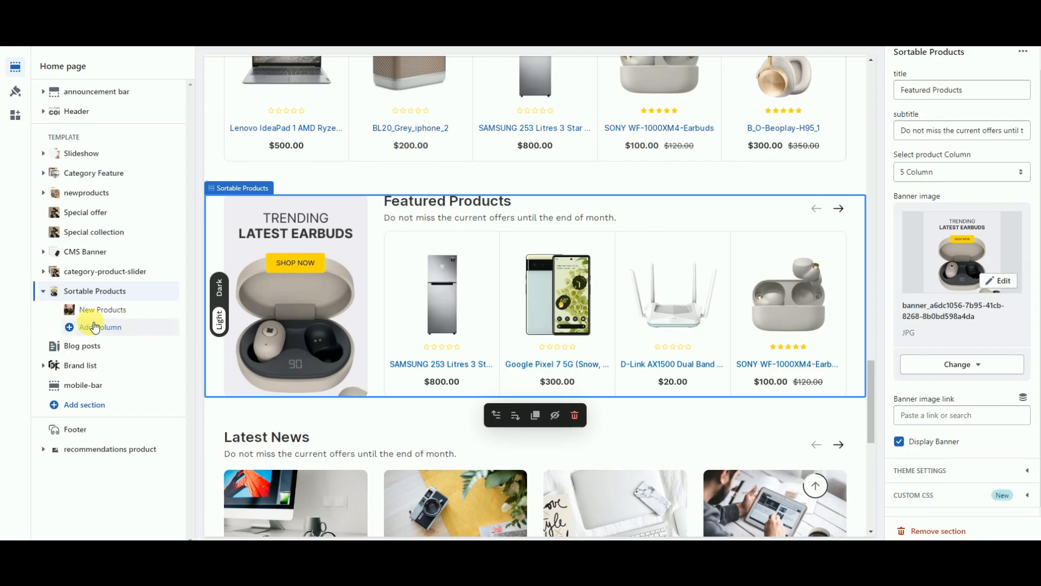
{"action": "left_click", "coordinate": [43, 293]}
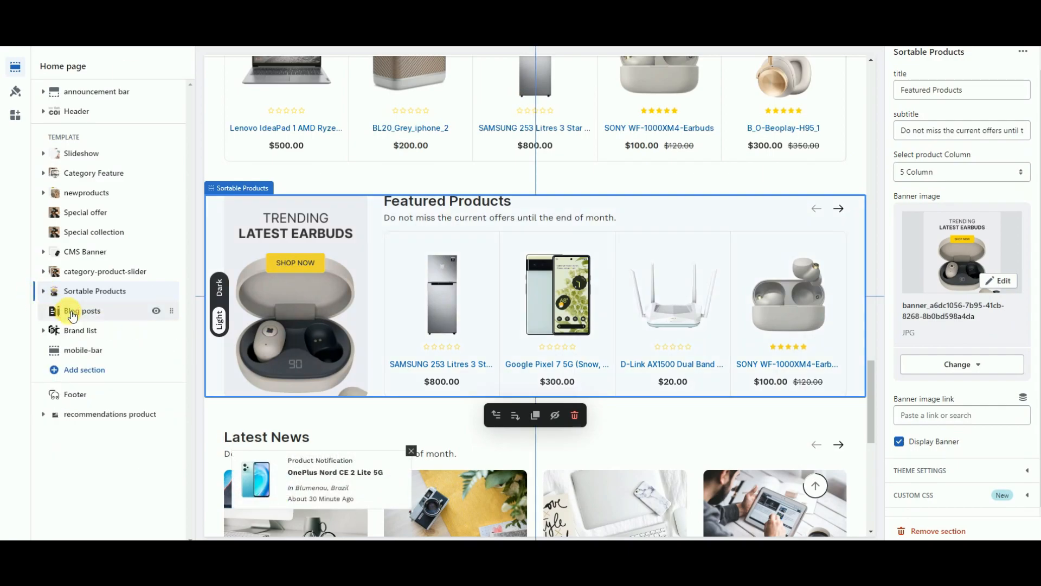
Step: Examine the settings of the Blog posts, Brand list and Footer sections of the home page
{"action": "left_click", "coordinate": [72, 312]}
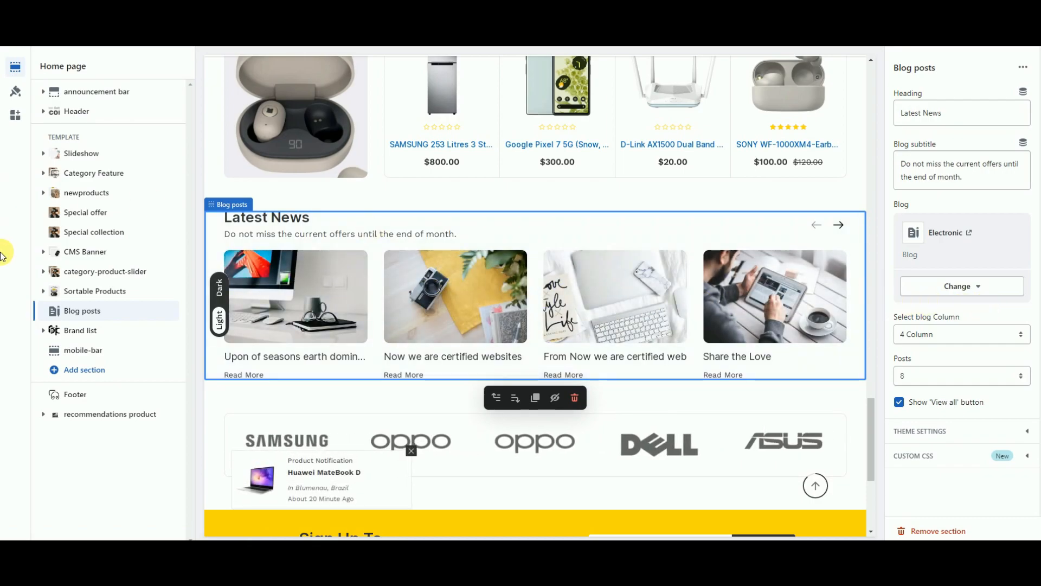
{"action": "left_click", "coordinate": [52, 332]}
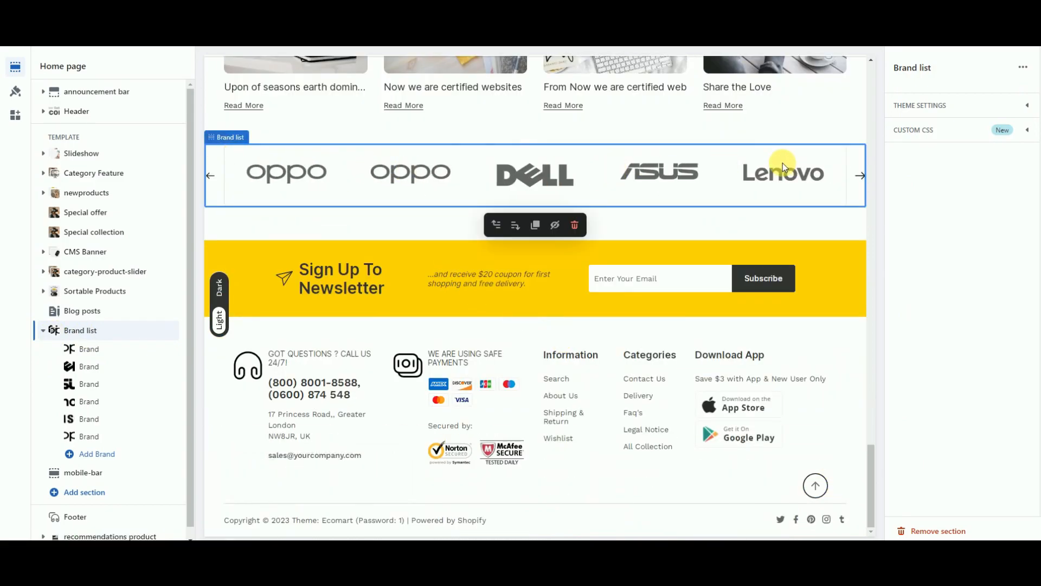
{"action": "left_click", "coordinate": [45, 331]}
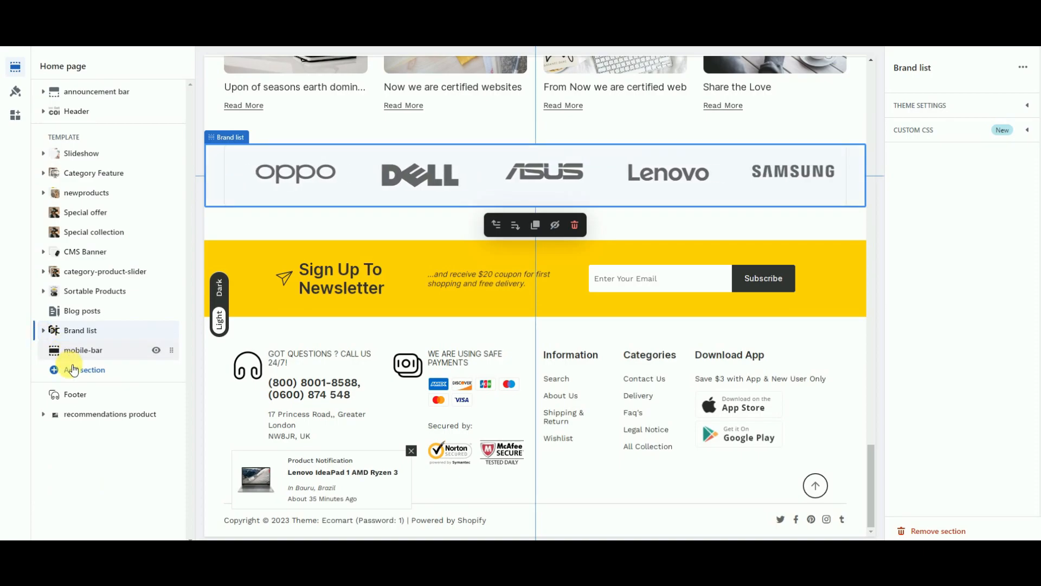
{"action": "left_click", "coordinate": [75, 400]}
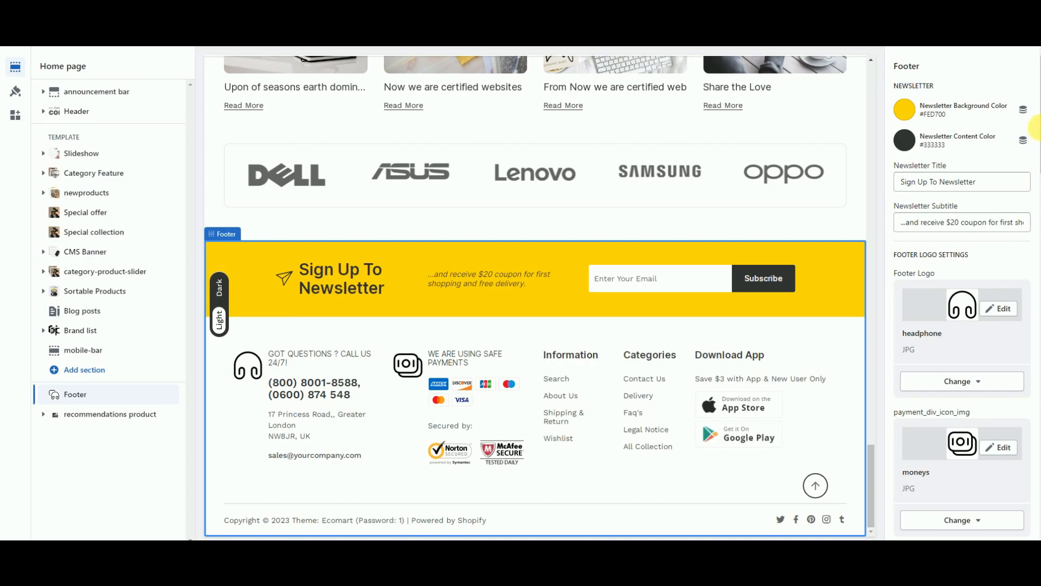
{"action": "mouse_move", "coordinate": [1037, 124]}
{"action": "left_mouse_down"}
{"action": "mouse_move", "coordinate": [1037, 467]}
{"action": "mouse_move", "coordinate": [1037, 115]}
{"action": "left_mouse_up"}
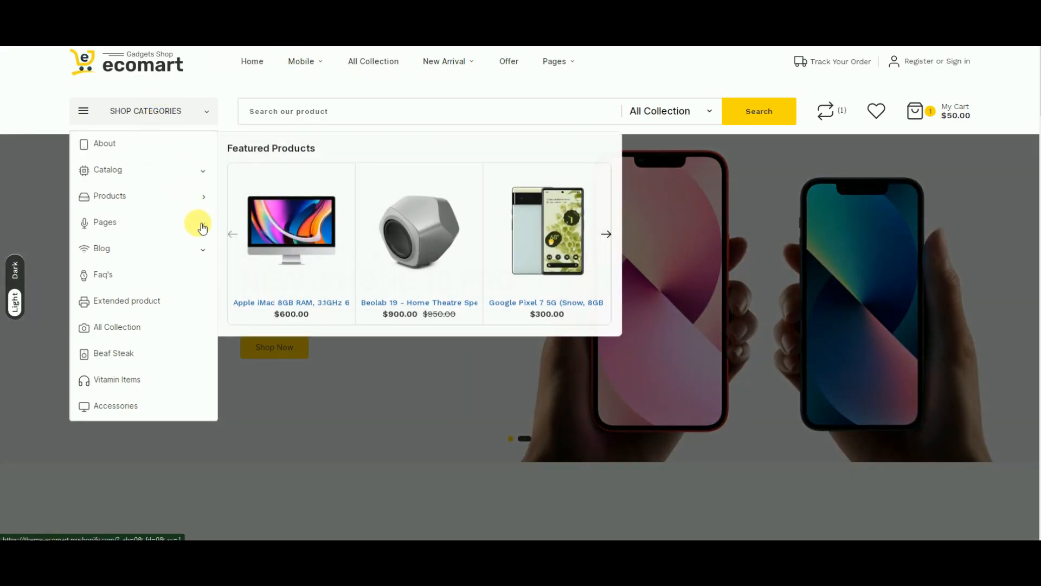
Step: Review the storefront home page from the Shop Categories menu down to Best Selling, and advance the Best Selling carousel
{"action": "mouse_move", "coordinate": [206, 243]}
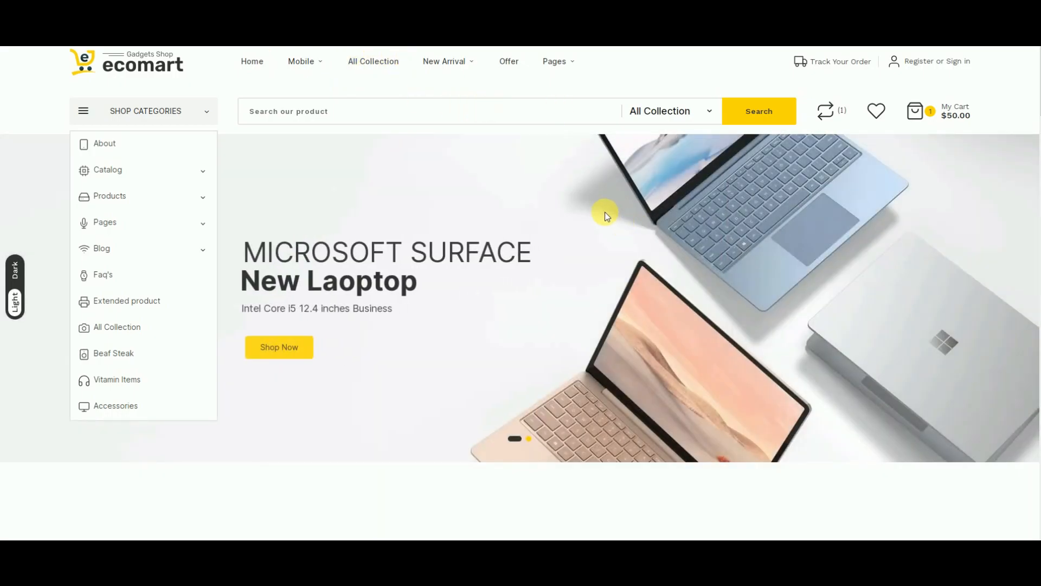
{"action": "scroll", "coordinate": [793, 190], "scroll_direction": "down", "scroll_amount": 6}
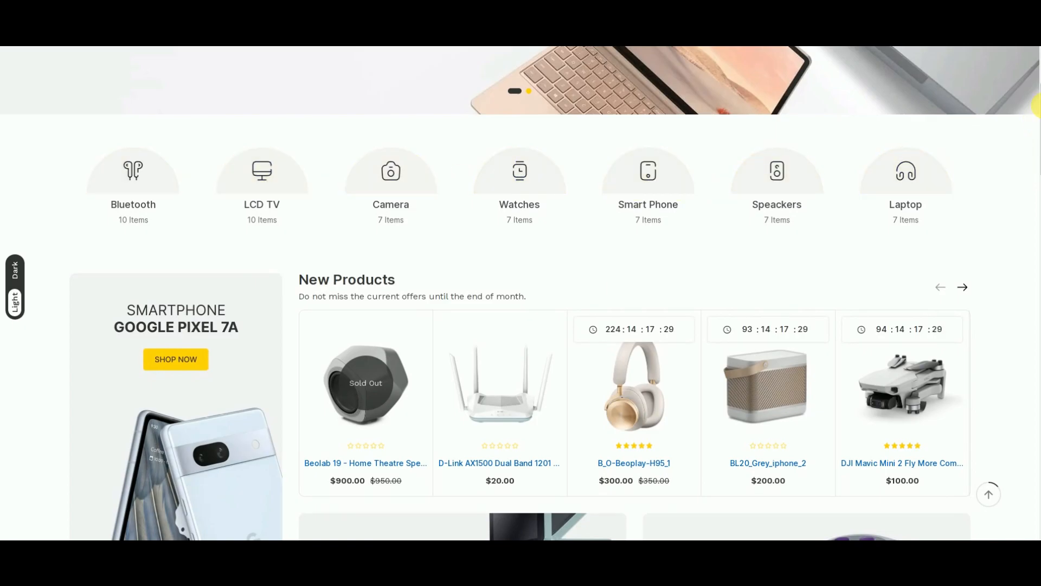
{"action": "scroll", "coordinate": [965, 184], "scroll_direction": "down", "scroll_amount": 3}
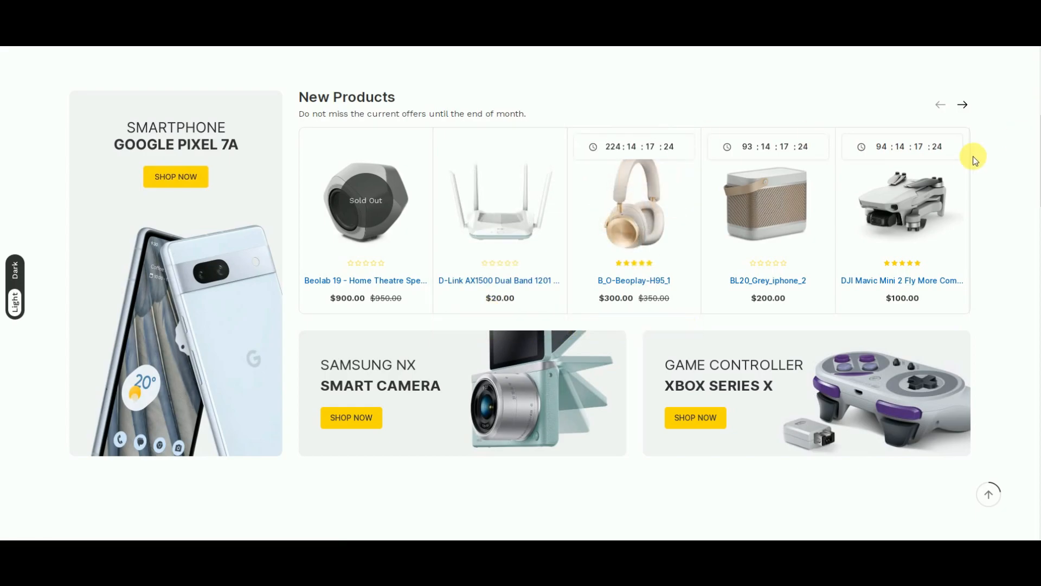
{"action": "scroll", "coordinate": [971, 162], "scroll_direction": "down", "scroll_amount": 7}
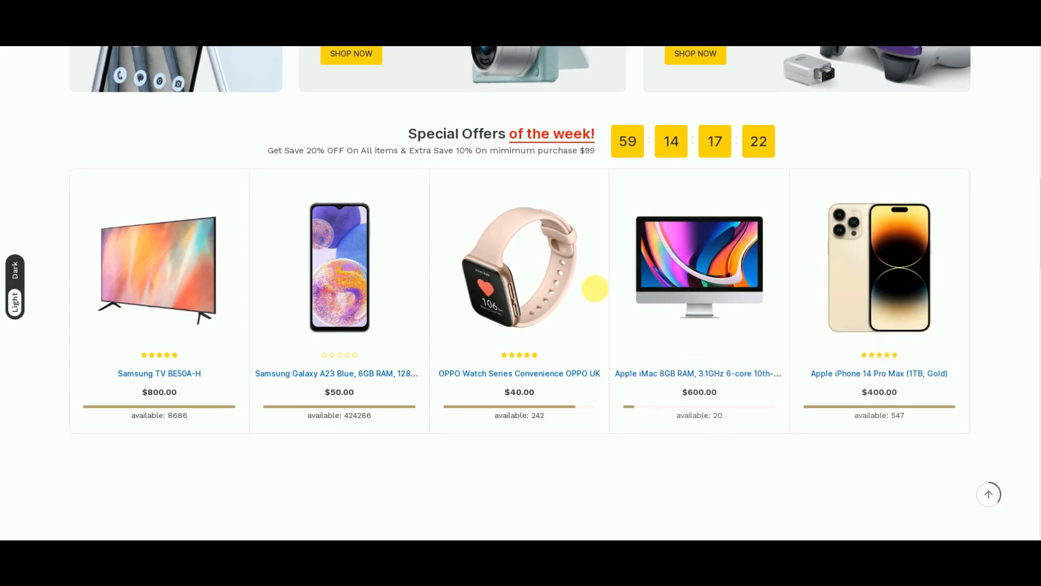
{"action": "scroll", "coordinate": [985, 231], "scroll_direction": "down", "scroll_amount": 3}
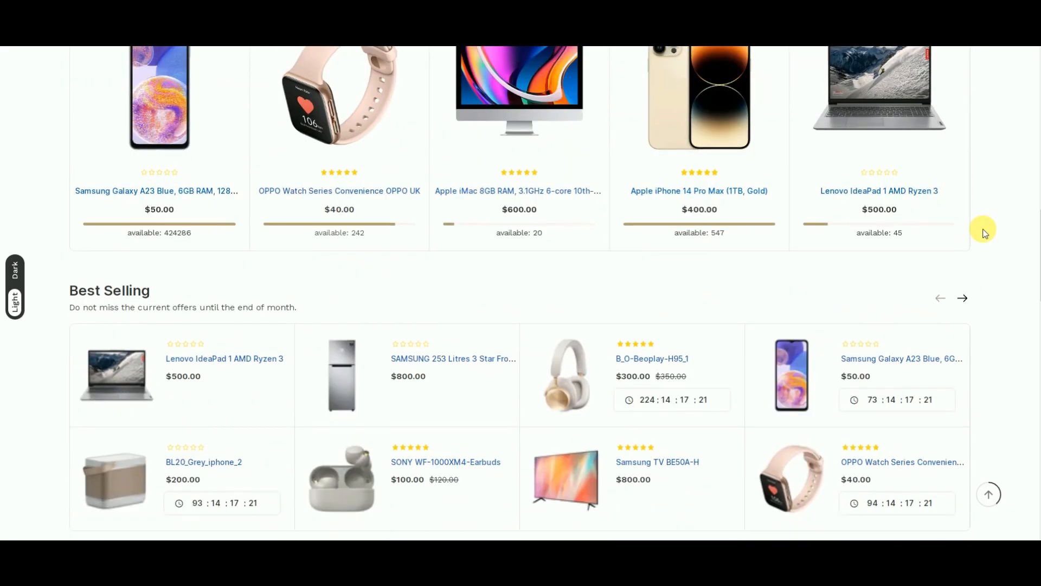
{"action": "scroll", "coordinate": [976, 223], "scroll_direction": "down", "scroll_amount": 2}
{"action": "left_click", "coordinate": [962, 204]}
{"action": "scroll", "coordinate": [966, 204], "scroll_direction": "down", "scroll_amount": 3}
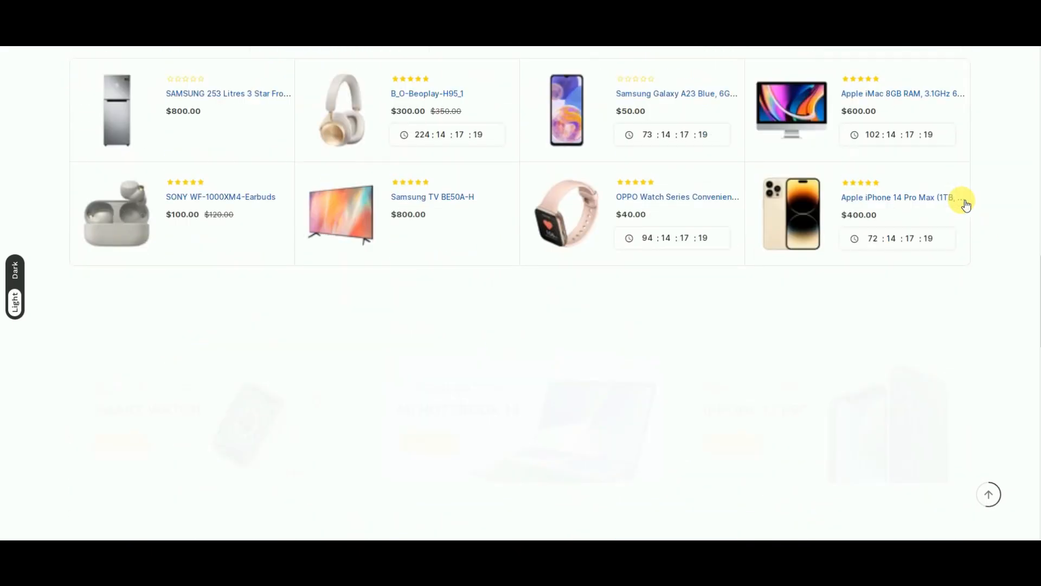
Step: Review the storefront home page from the promotional banners down to the footer, browsing the Latest News carousel forward and back
{"action": "scroll", "coordinate": [966, 204], "scroll_direction": "down", "scroll_amount": 2}
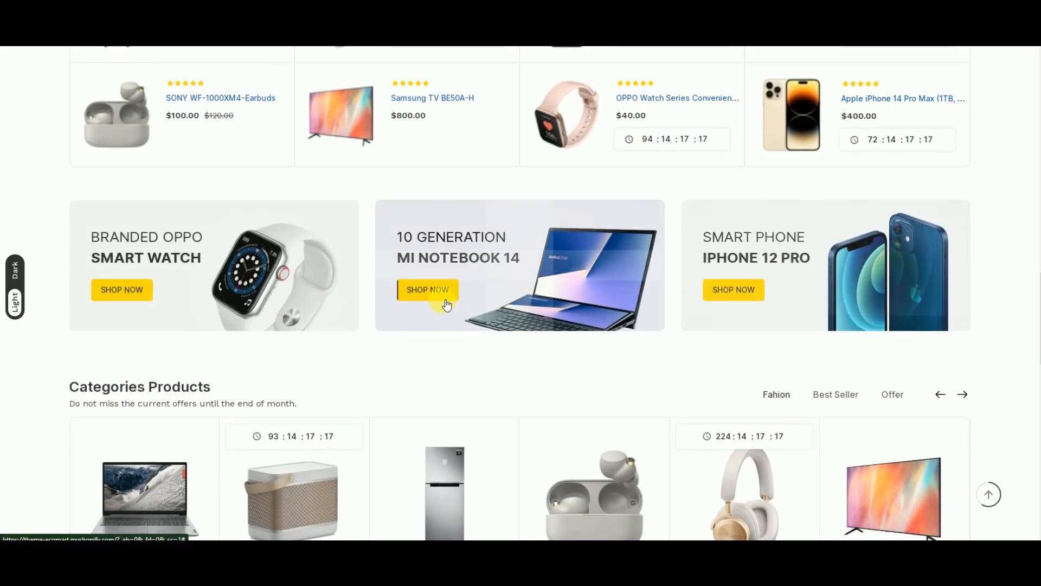
{"action": "scroll", "coordinate": [488, 296], "scroll_direction": "down", "scroll_amount": 3}
{"action": "mouse_move", "coordinate": [305, 272]}
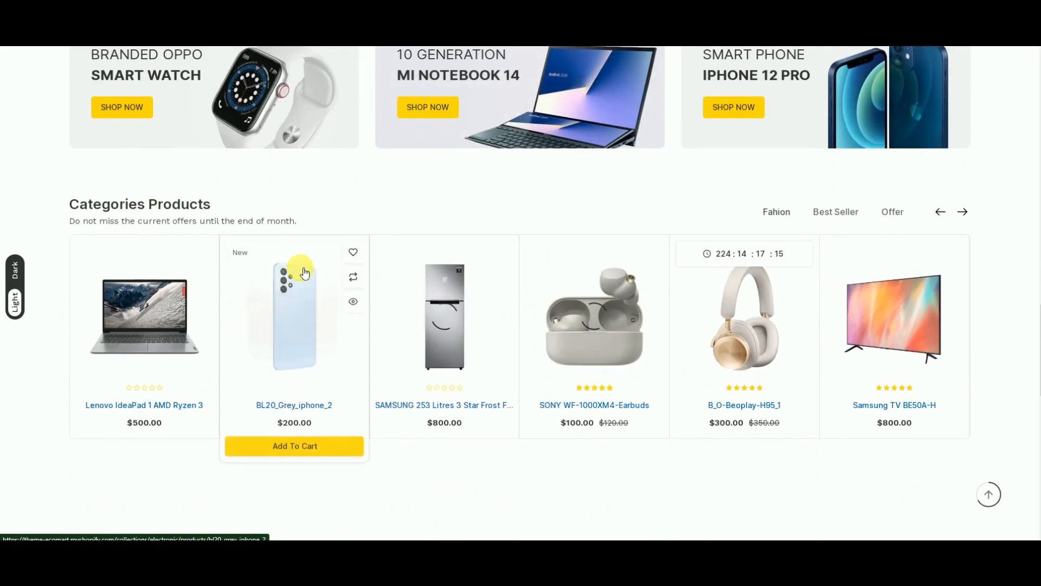
{"action": "scroll", "coordinate": [971, 196], "scroll_direction": "down", "scroll_amount": 5}
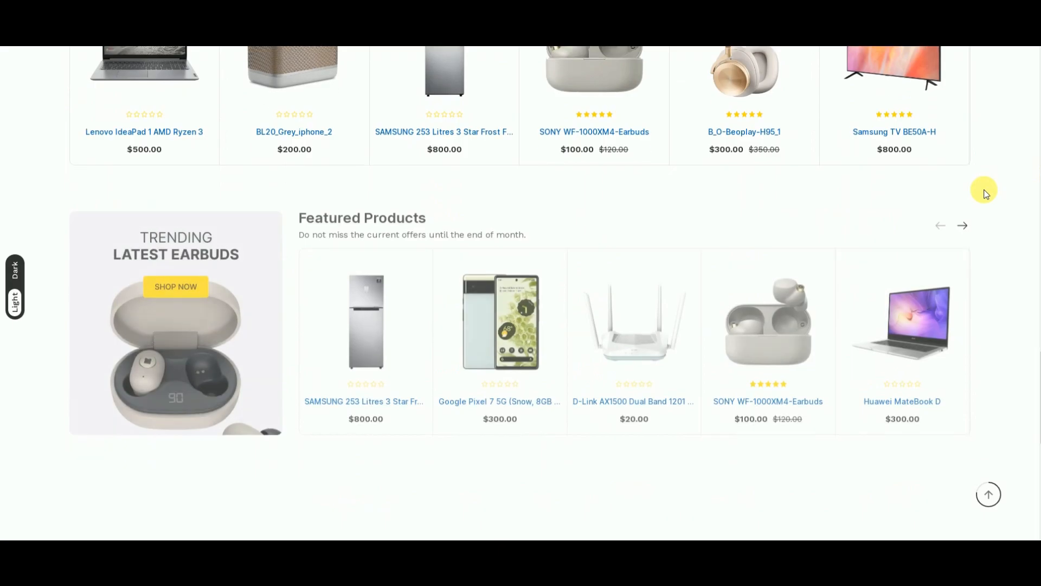
{"action": "scroll", "coordinate": [986, 194], "scroll_direction": "down", "scroll_amount": 5}
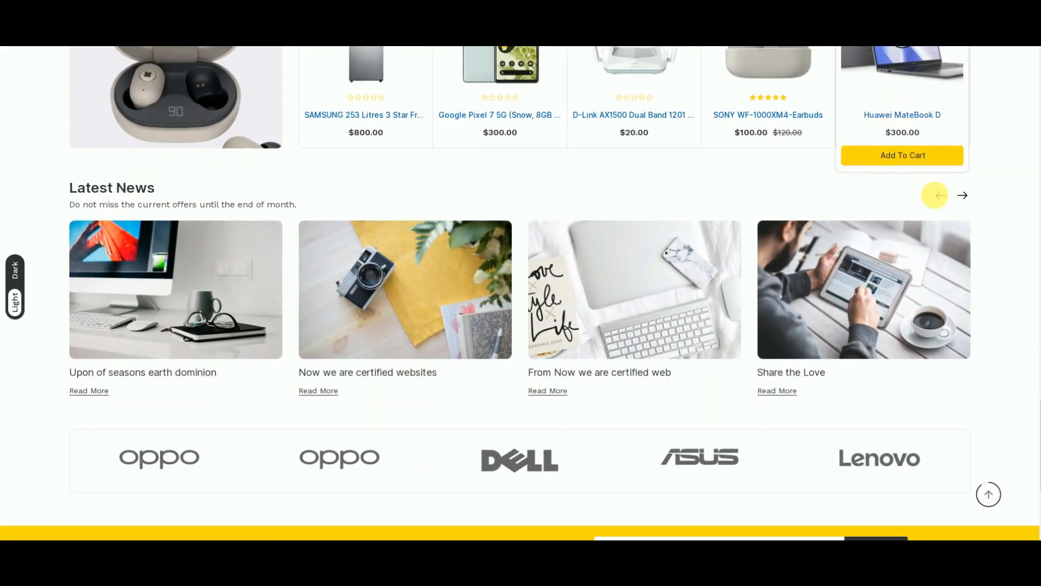
{"action": "left_click", "coordinate": [958, 197]}
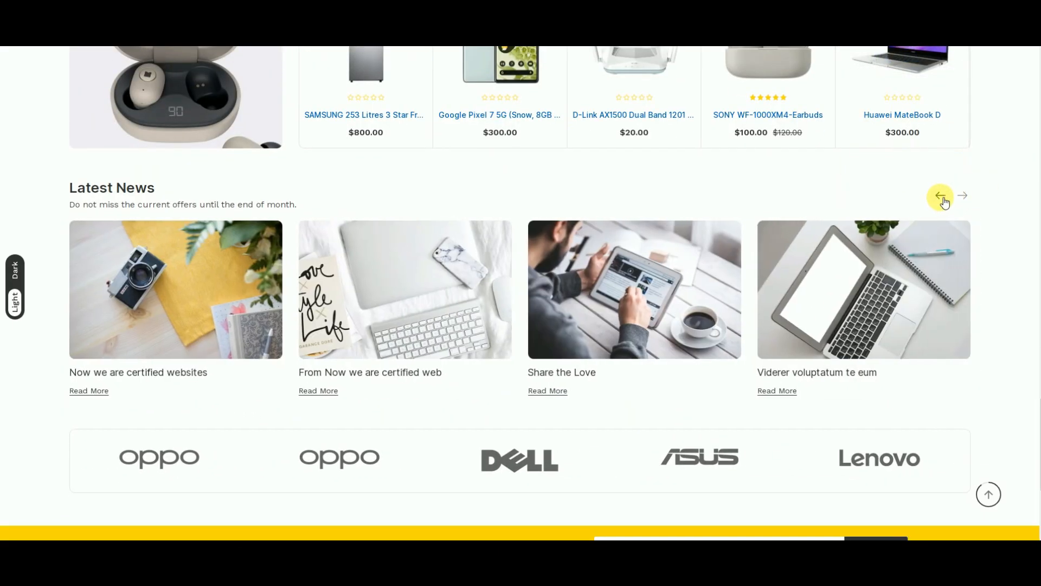
{"action": "left_click", "coordinate": [945, 201]}
{"action": "scroll", "coordinate": [877, 199], "scroll_direction": "down", "scroll_amount": 5}
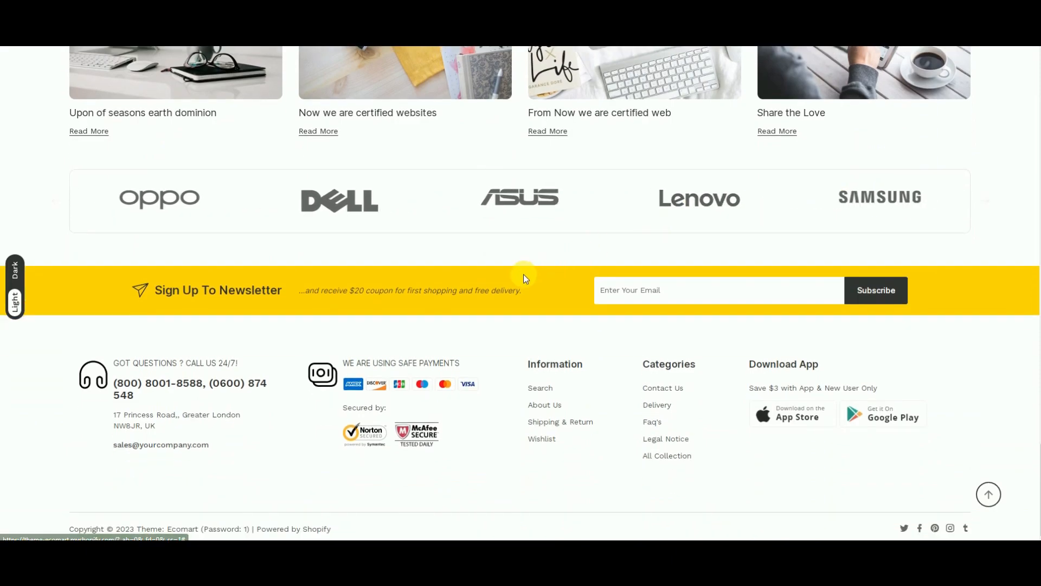